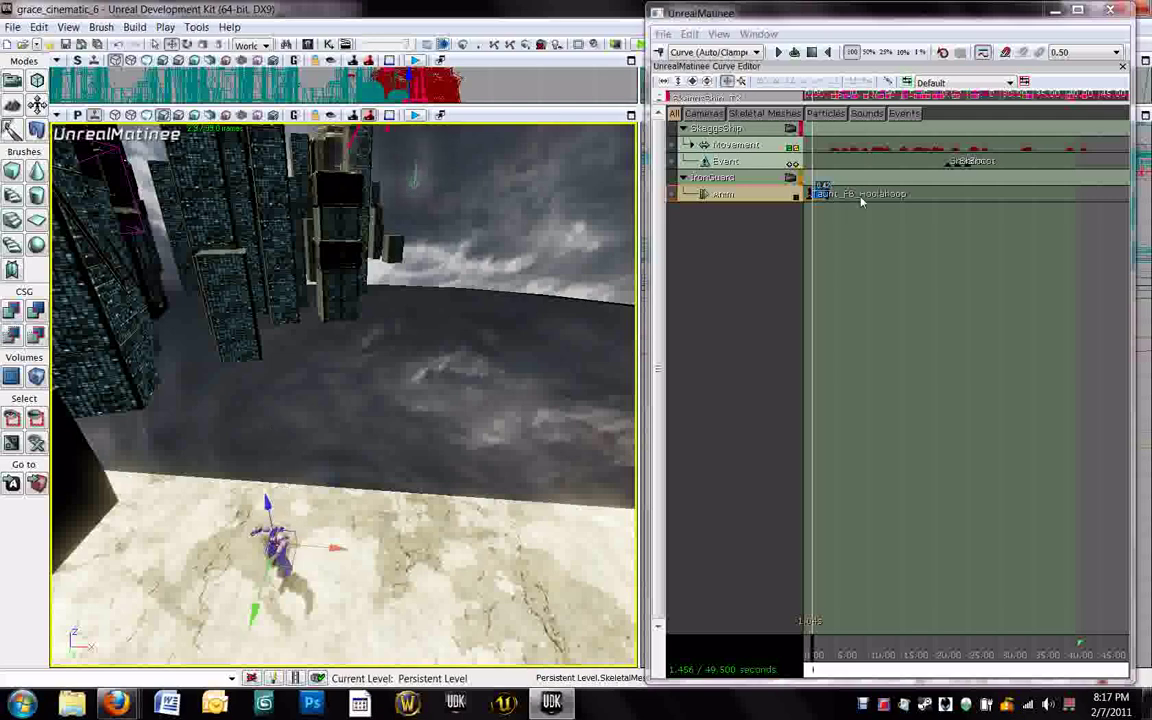
Open the UnrealKismet editor for the level and maximize its window.
drag(453, 522, 630, 530)
drag(400, 450, 458, 392)
drag(400, 420, 510, 360)
drag(558, 589, 447, 512)
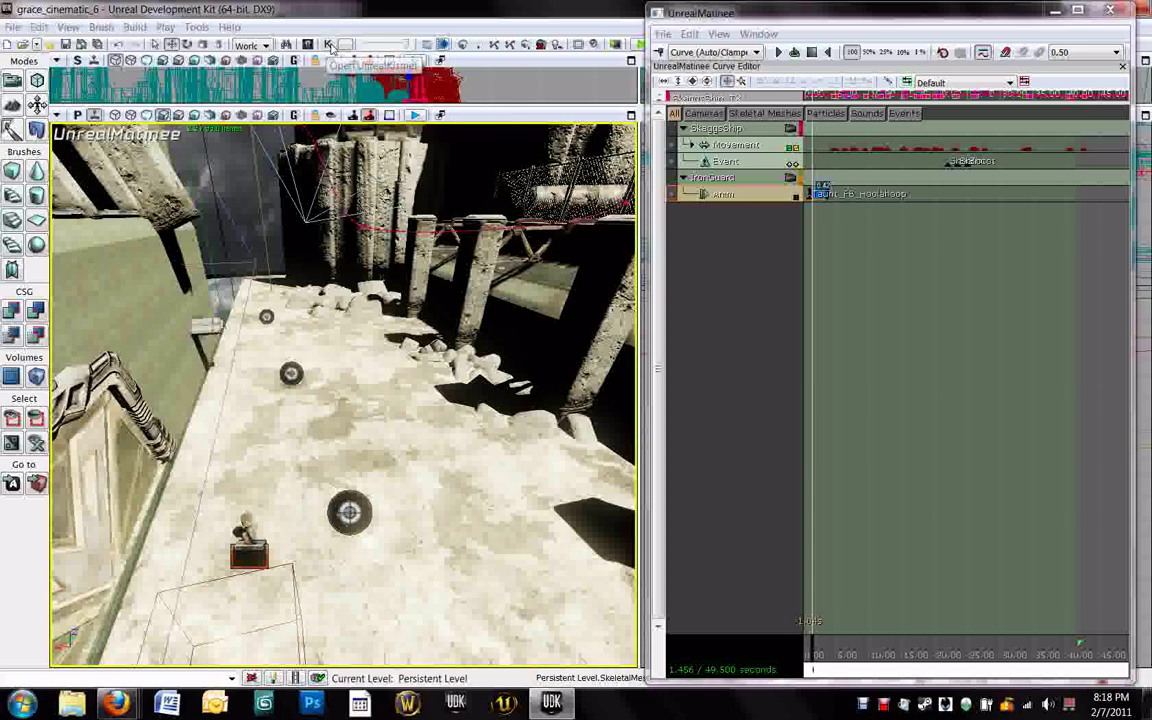
click(329, 45)
drag(500, 70, 560, 70)
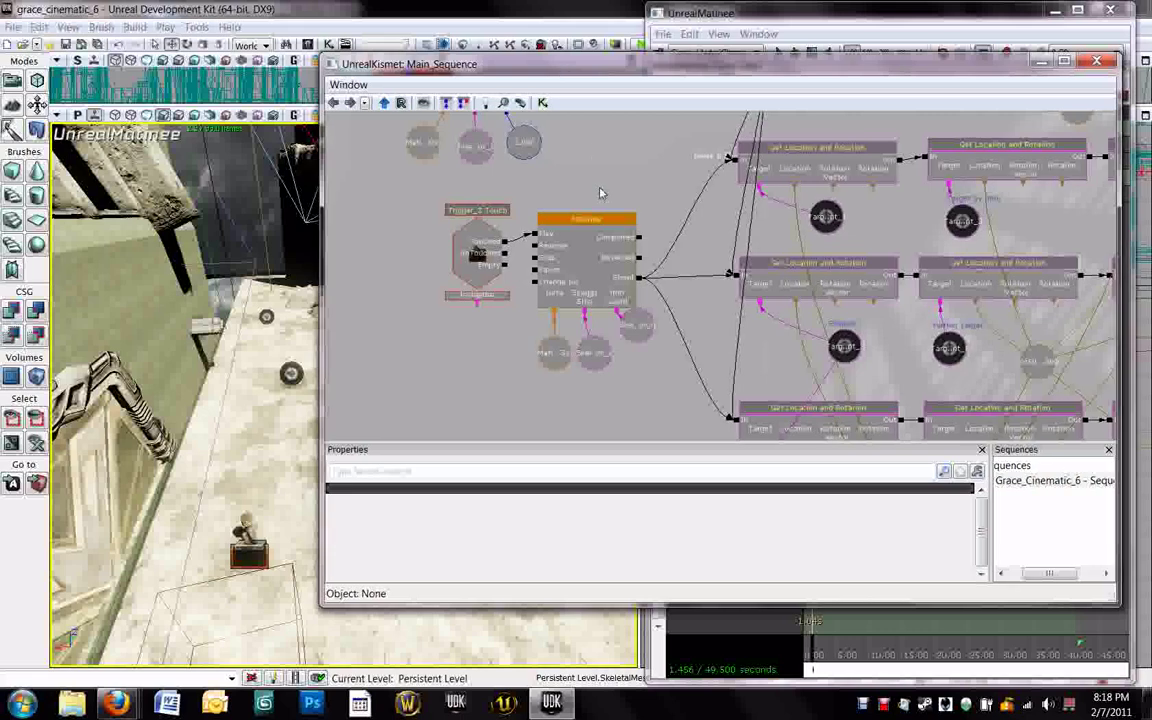
drag(509, 334, 514, 330)
click(1065, 63)
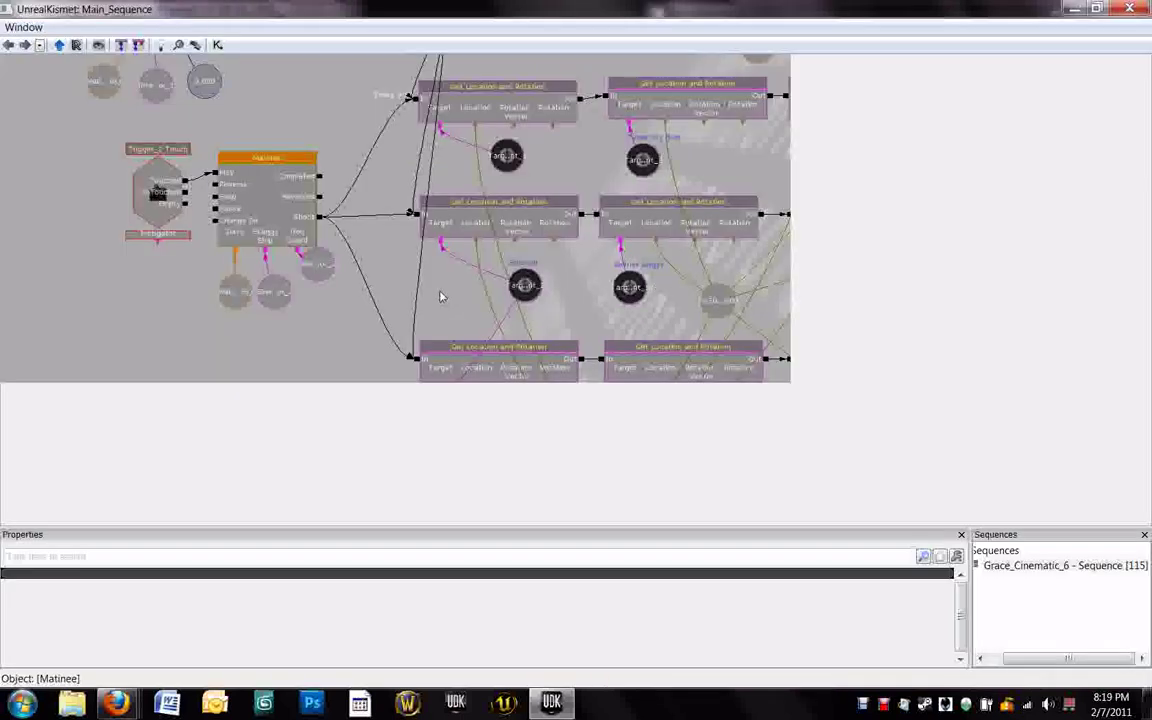
Add a Toggle Cinematic Mode action to the empty graph area below the Trigger_2 Touch event.
click(226, 364)
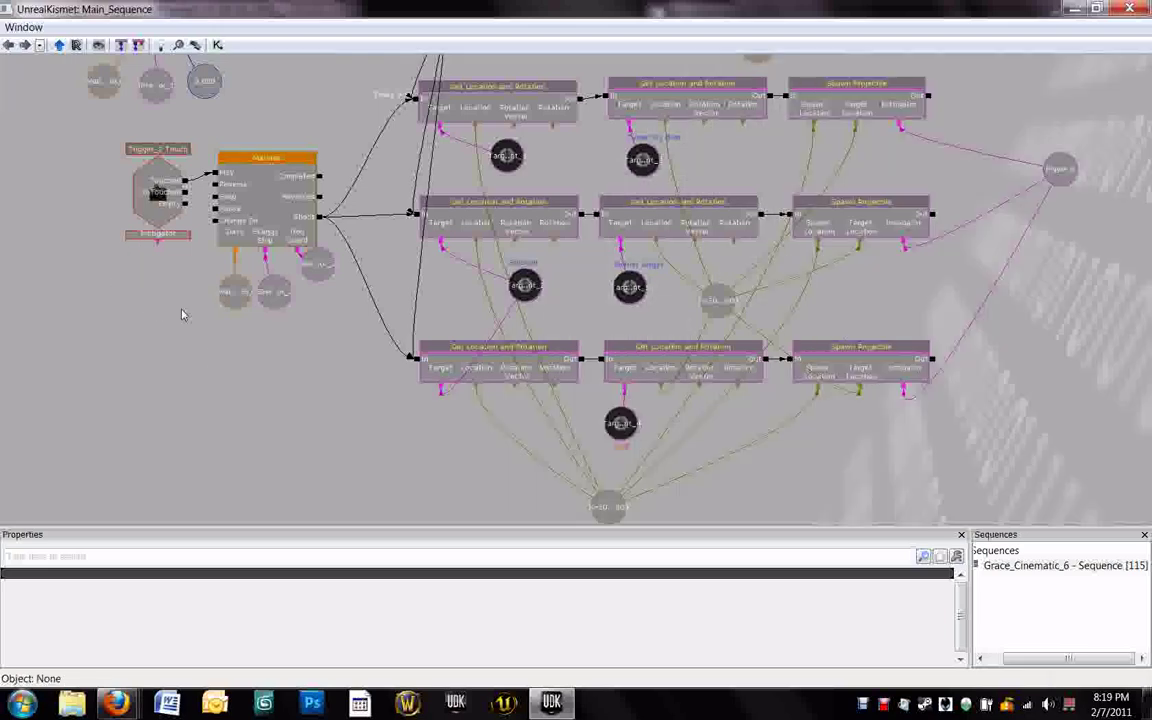
drag(224, 332, 532, 407)
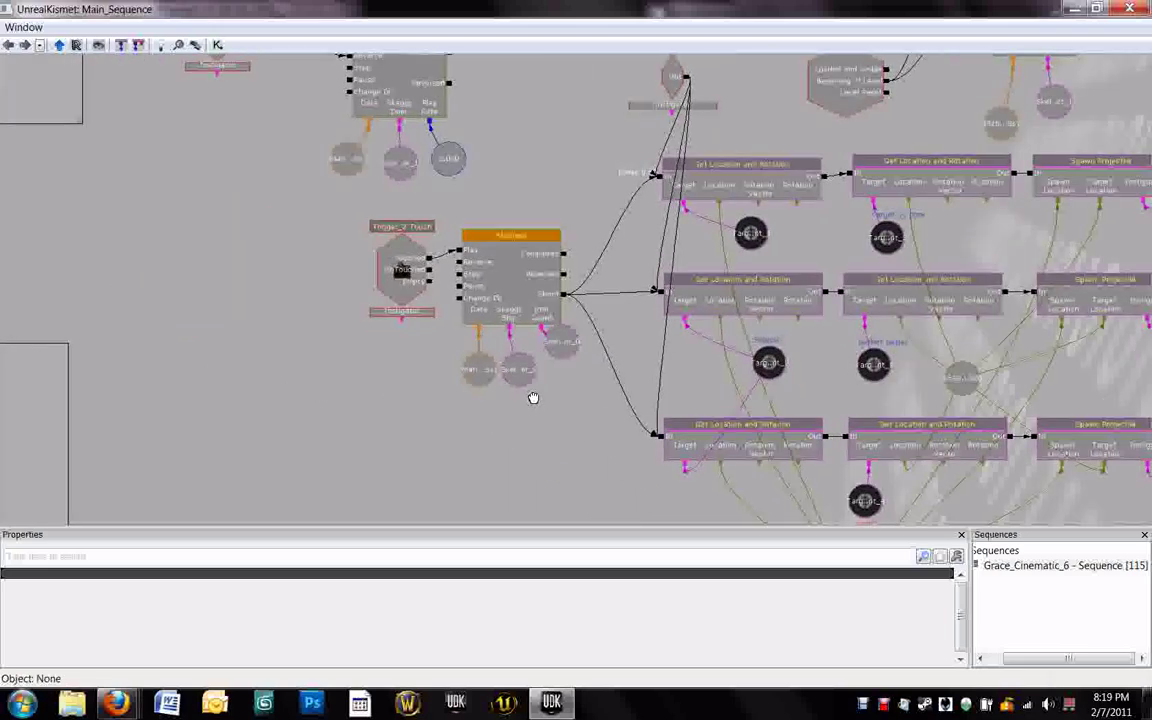
scroll(558, 338, up, 2)
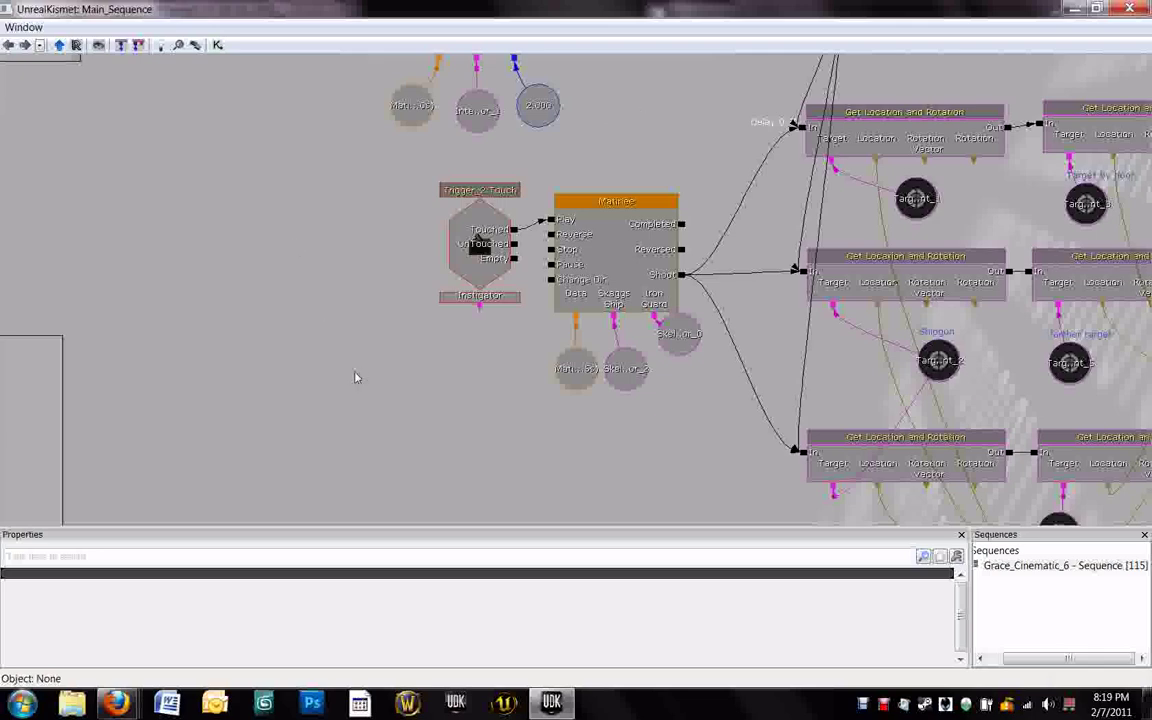
right_click(368, 336)
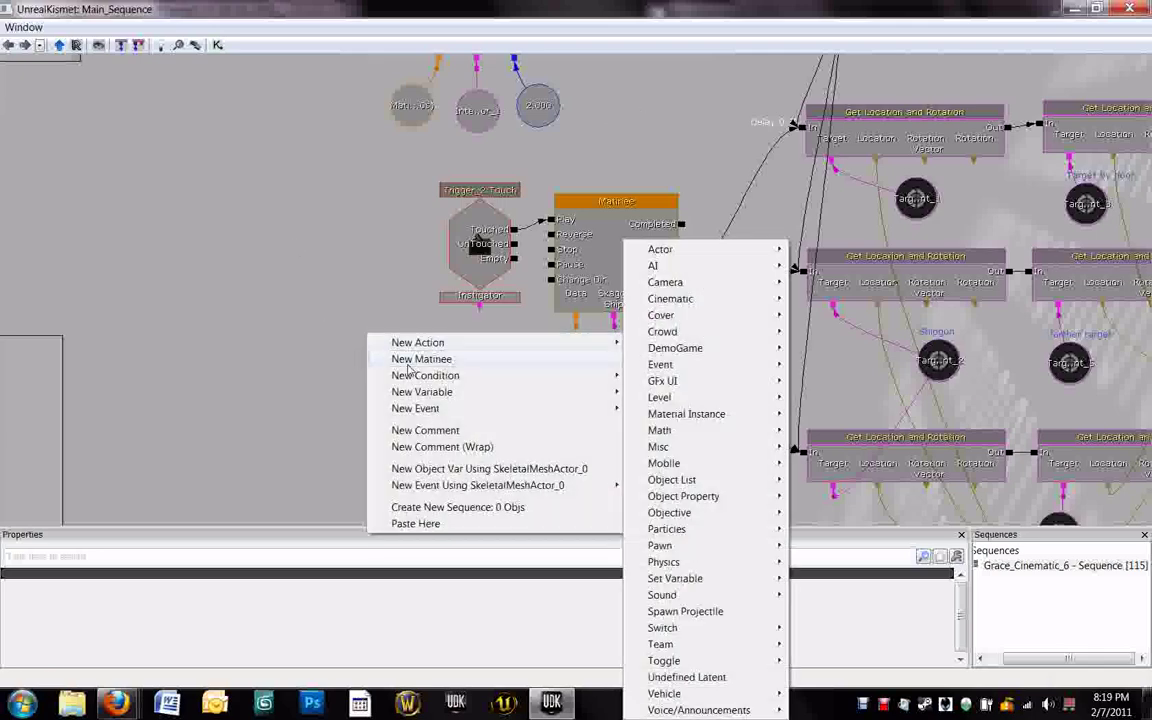
mouse_move(430, 343)
mouse_move(664, 659)
click(864, 594)
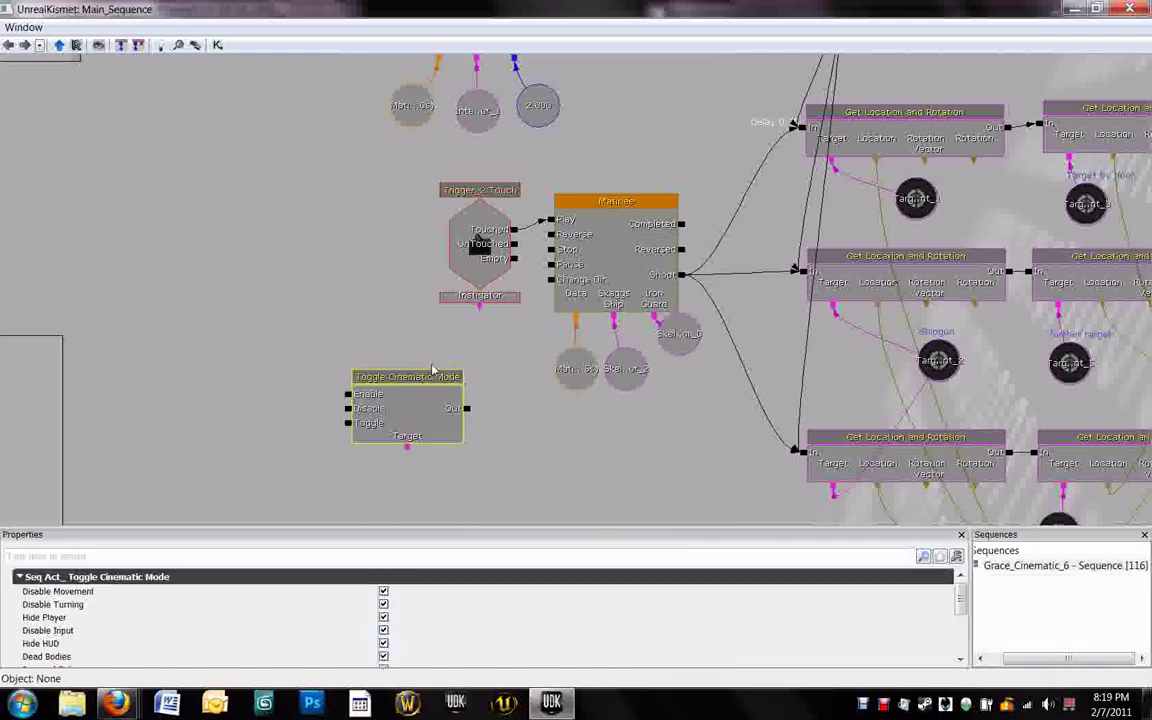
click(407, 340)
ctrl+drag(434, 380, 430, 337)
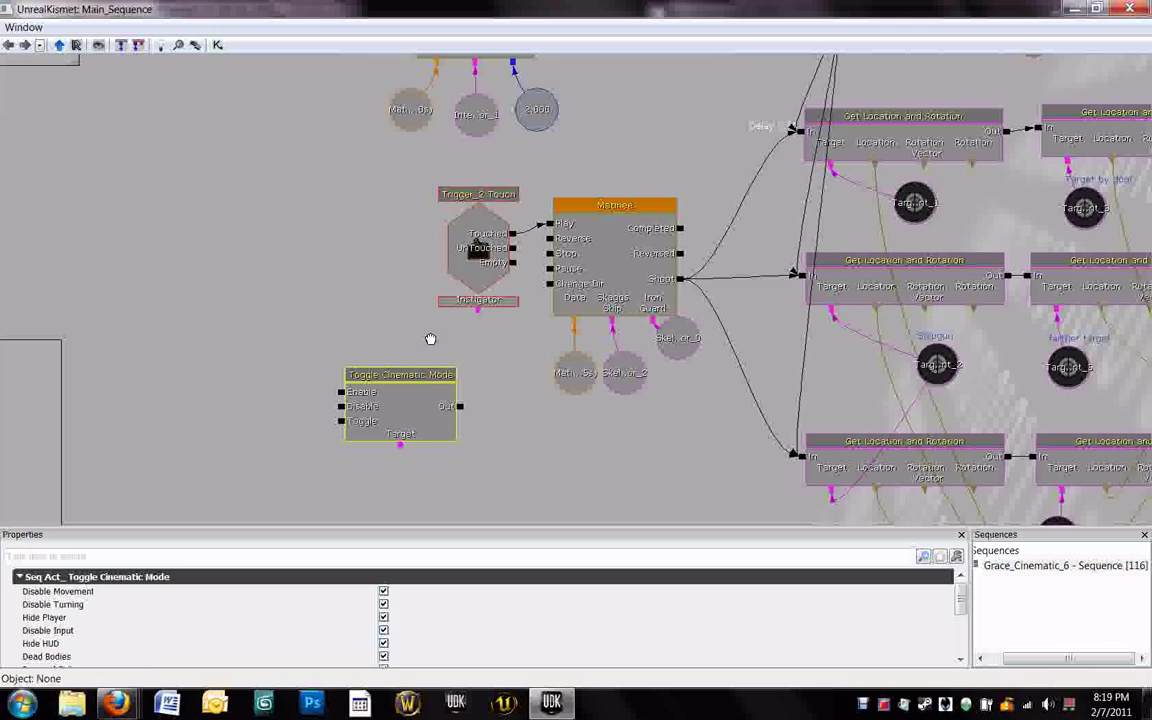
Turn off the Hide Player option of the Toggle Cinematic Mode action.
scroll(960, 614, down, 3)
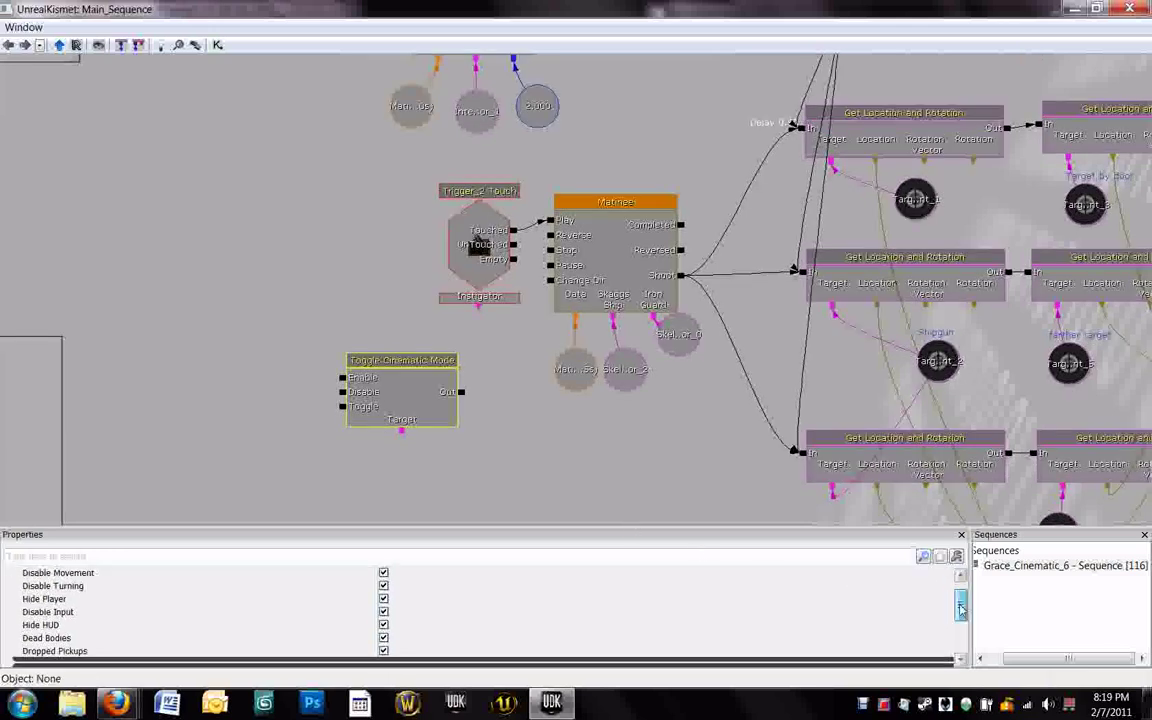
drag(961, 614, 961, 608)
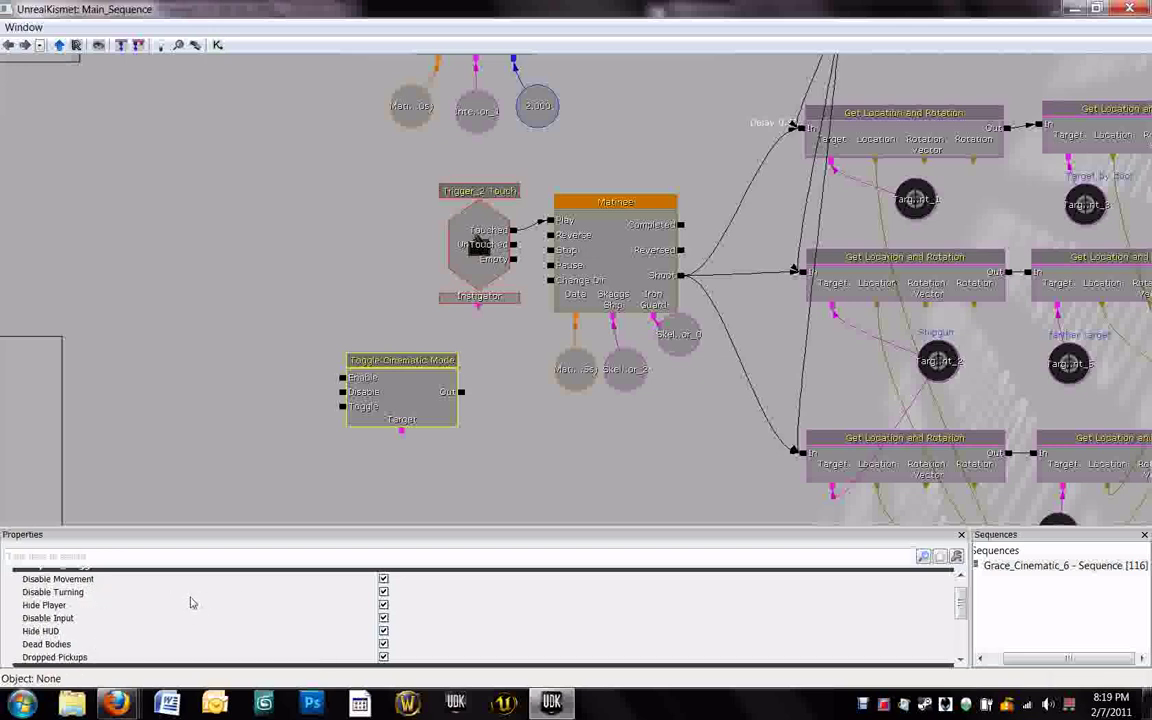
click(383, 605)
Move the Toggle Cinematic Mode node above the Matinee node that Trigger_2 Touch plays, then deselect it.
click(429, 415)
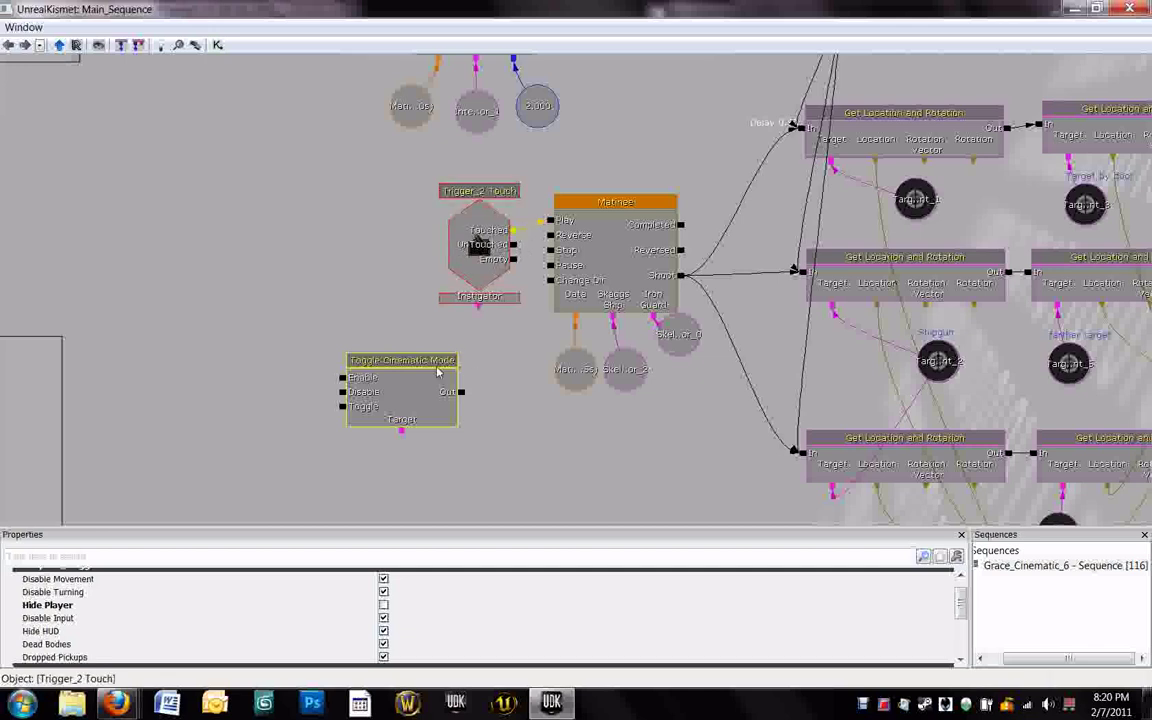
ctrl+drag(572, 201, 728, 363)
scroll(722, 375, down, 4)
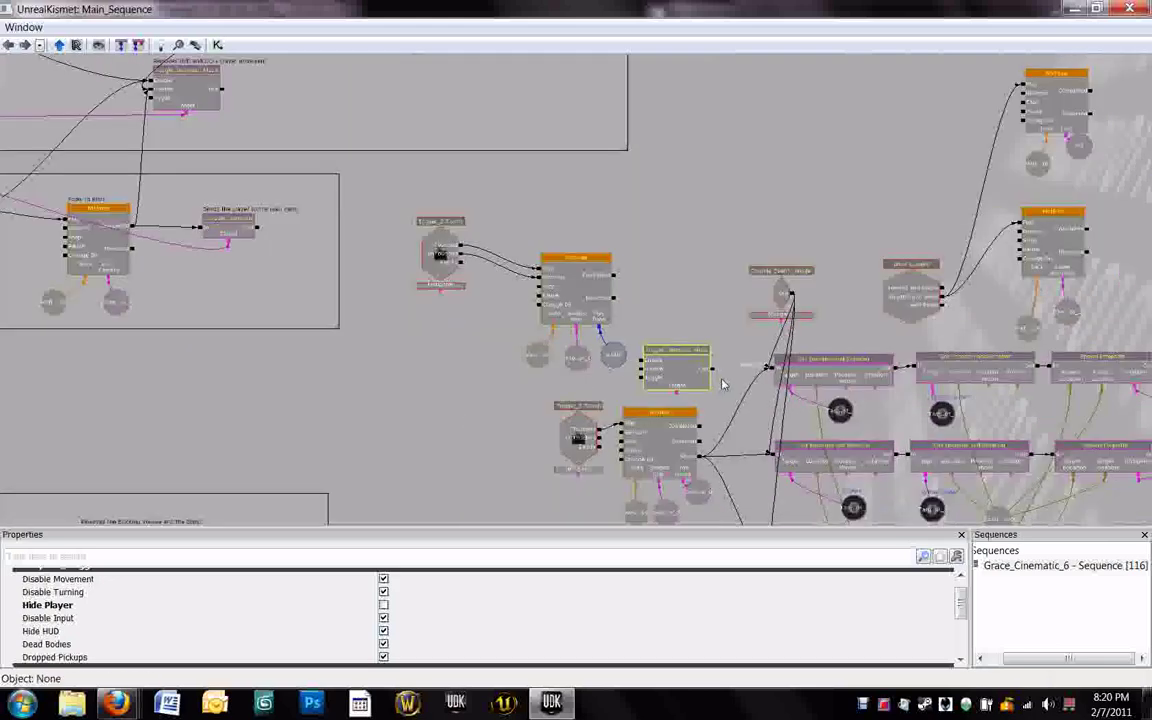
scroll(717, 383, up, 3)
drag(707, 440, 666, 285)
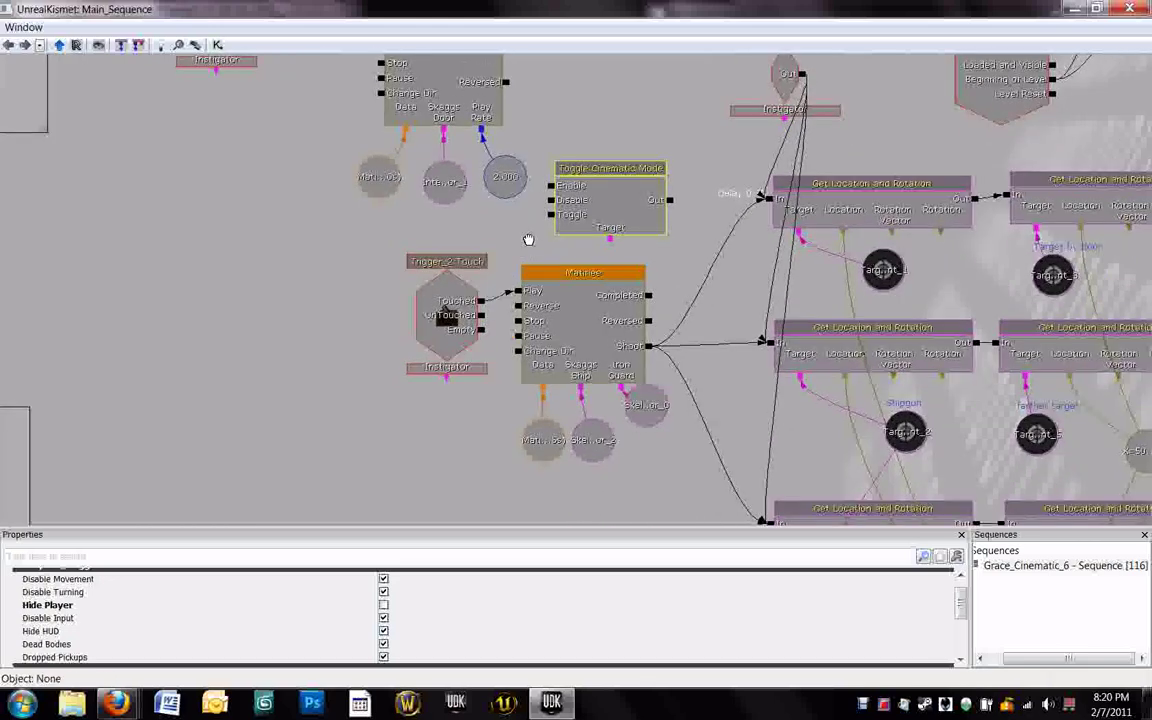
mouse_move(505, 277)
mouse_down()
mouse_move(545, 215)
mouse_move(491, 272)
mouse_up()
click(442, 250)
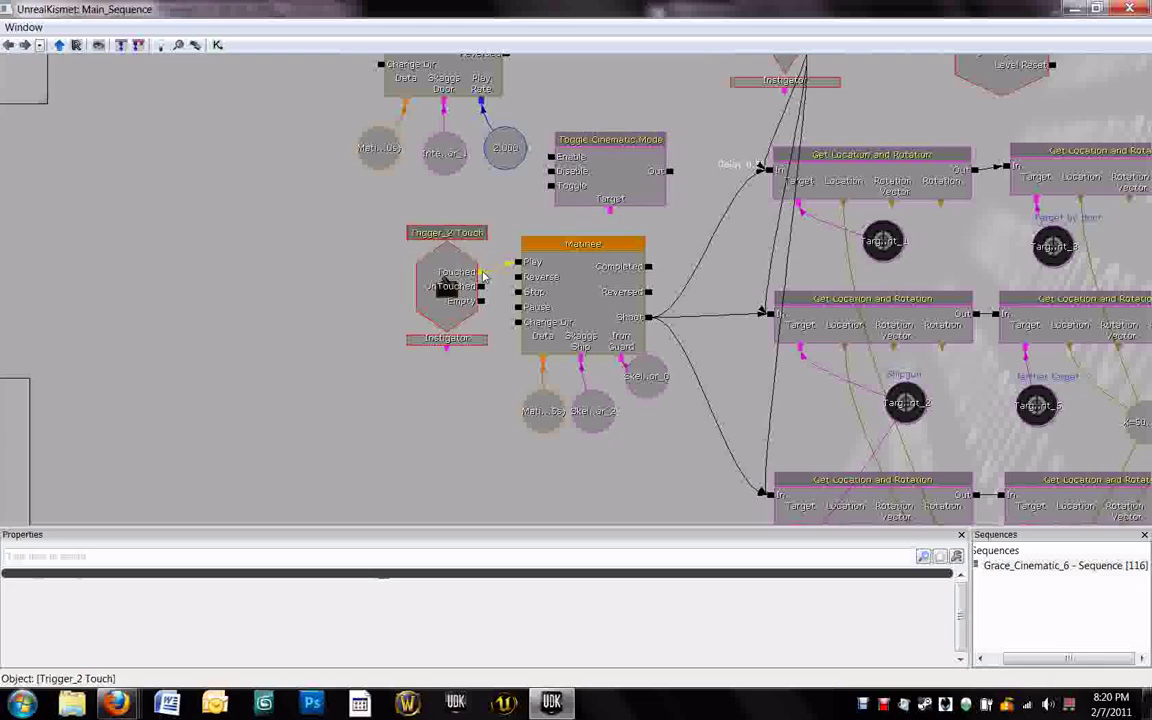
Connect the Touched output of Trigger_2 Touch to the Enable input of Toggle Cinematic Mode.
drag(493, 256, 508, 242)
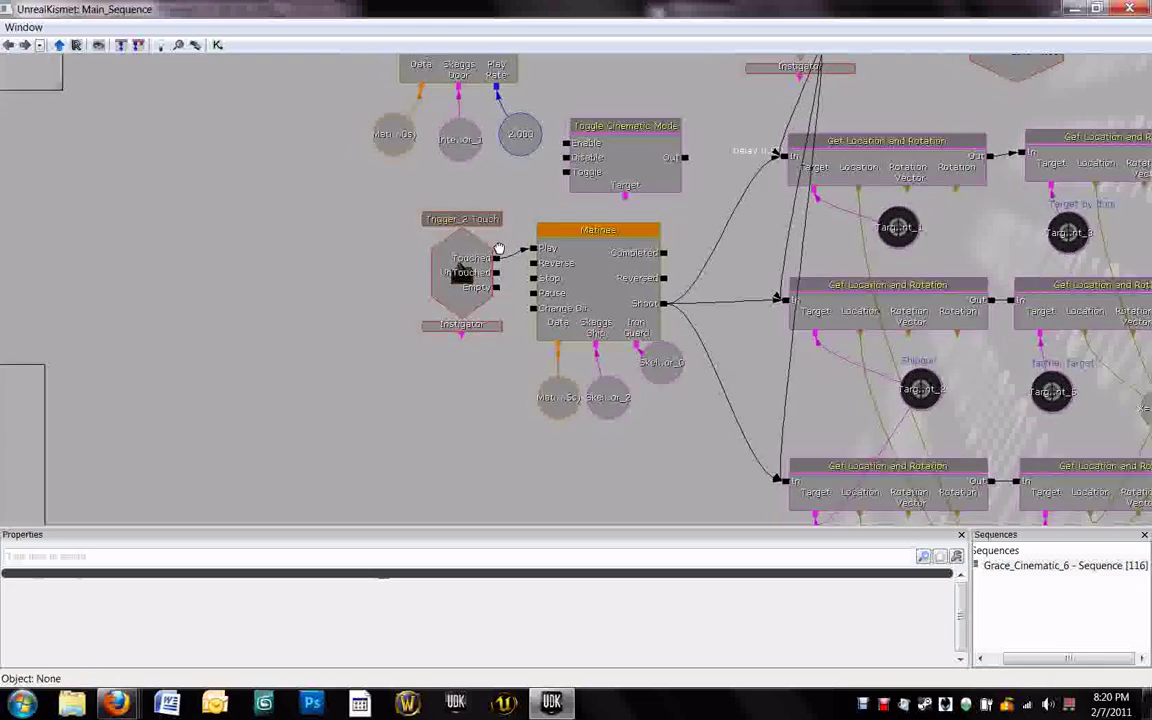
drag(497, 250, 440, 311)
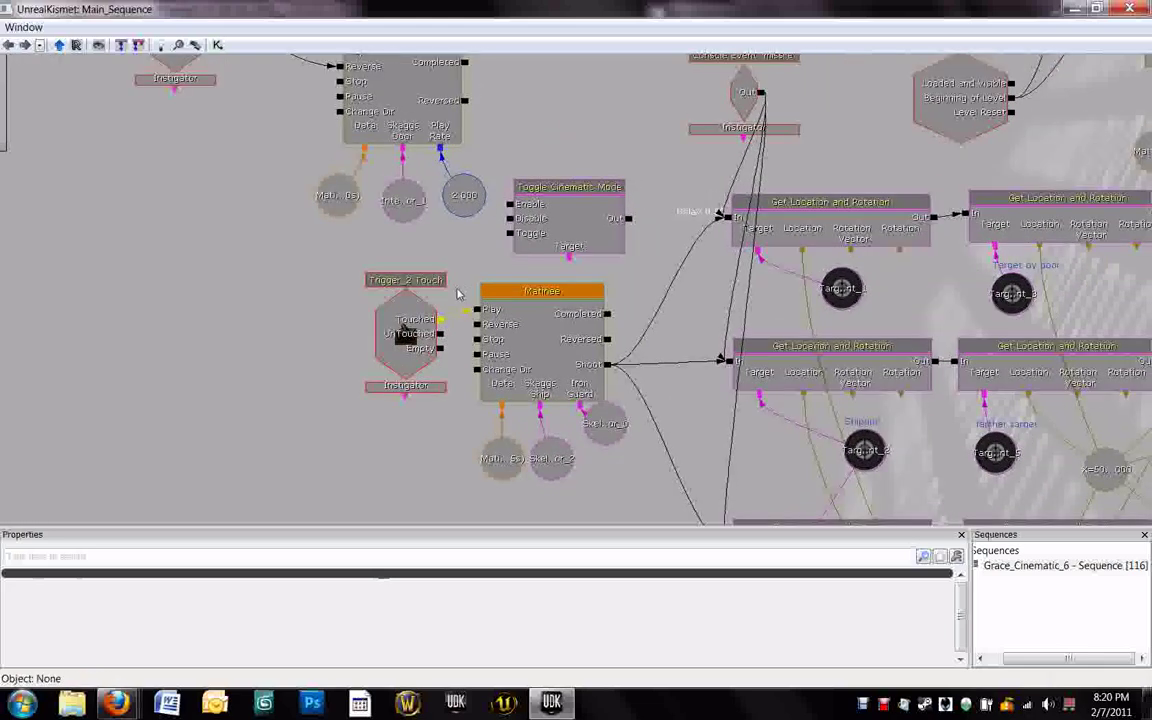
click(442, 319)
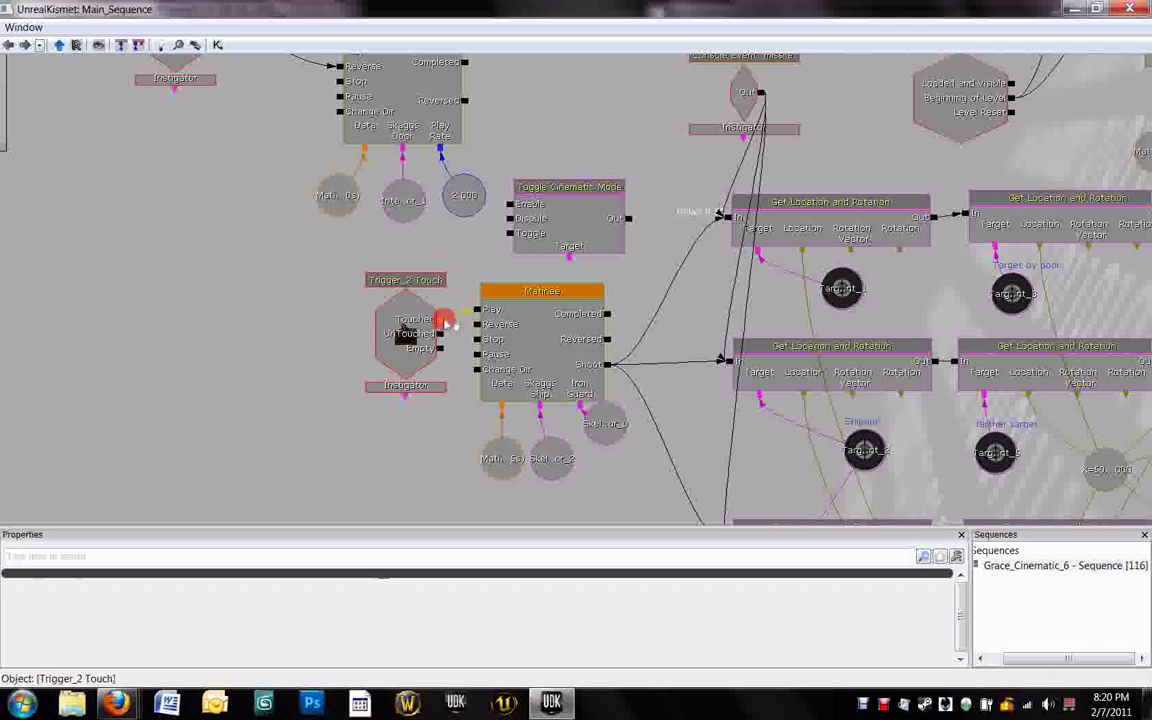
drag(445, 320, 510, 205)
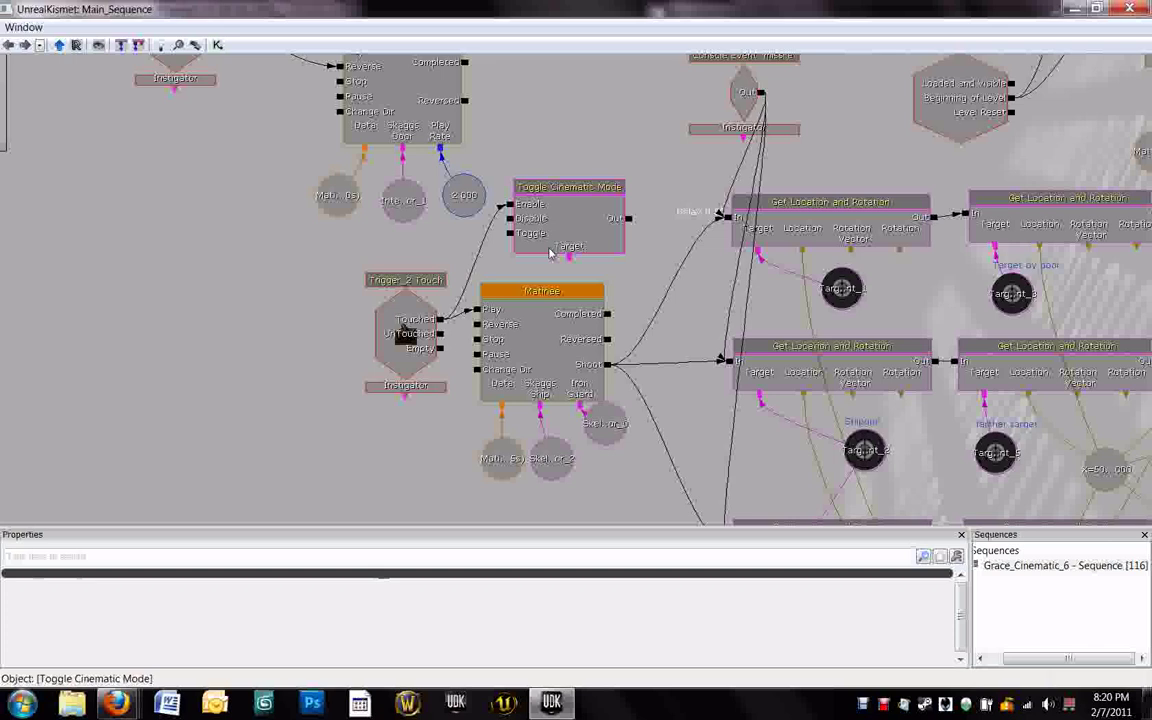
click(567, 162)
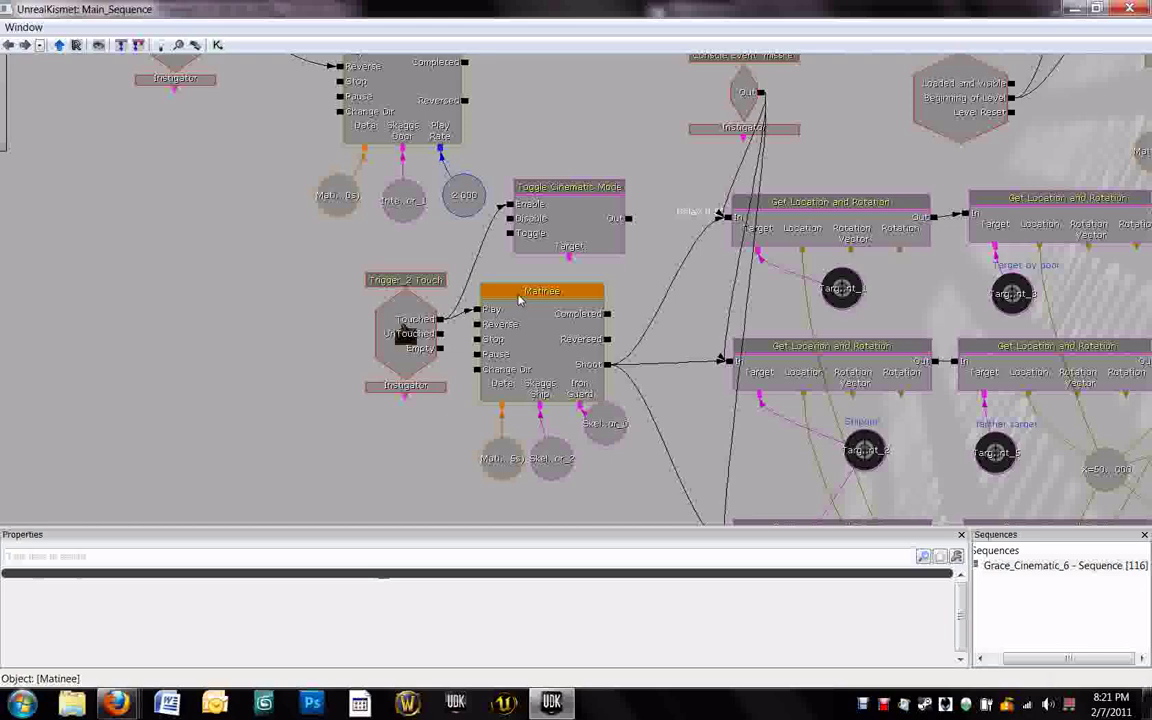
Restore the Kismet window to its smaller size and bring the already open UnrealMatinee editor to the front.
double_click(550, 331)
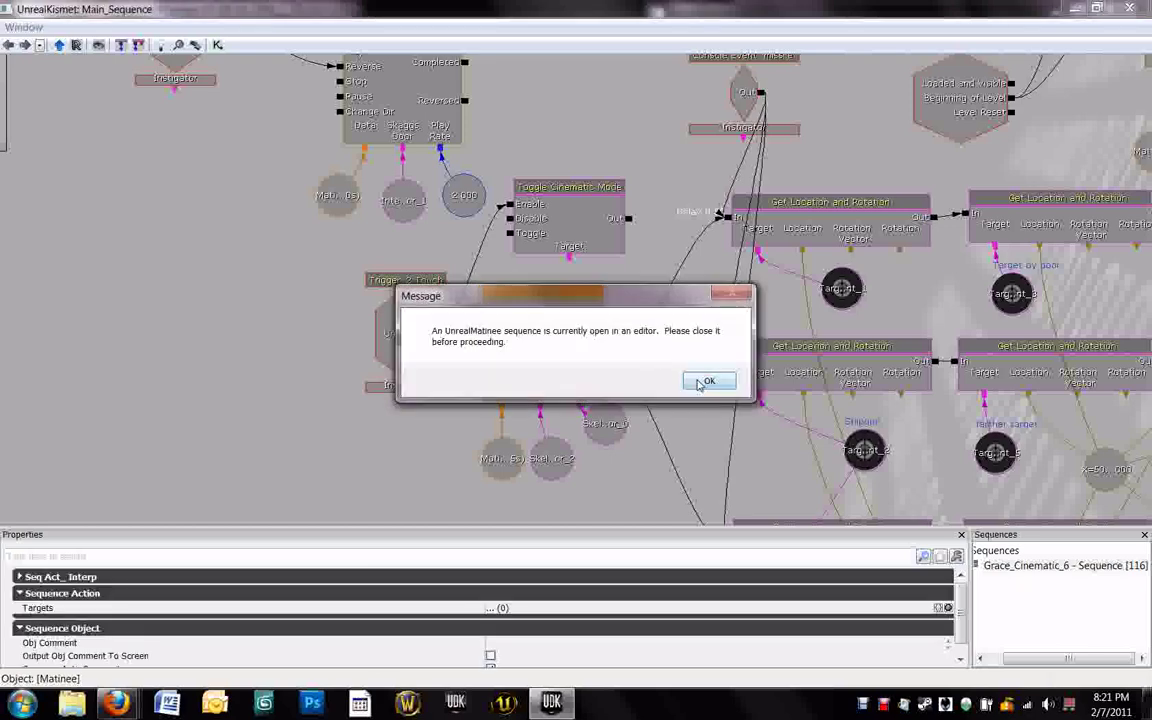
click(707, 382)
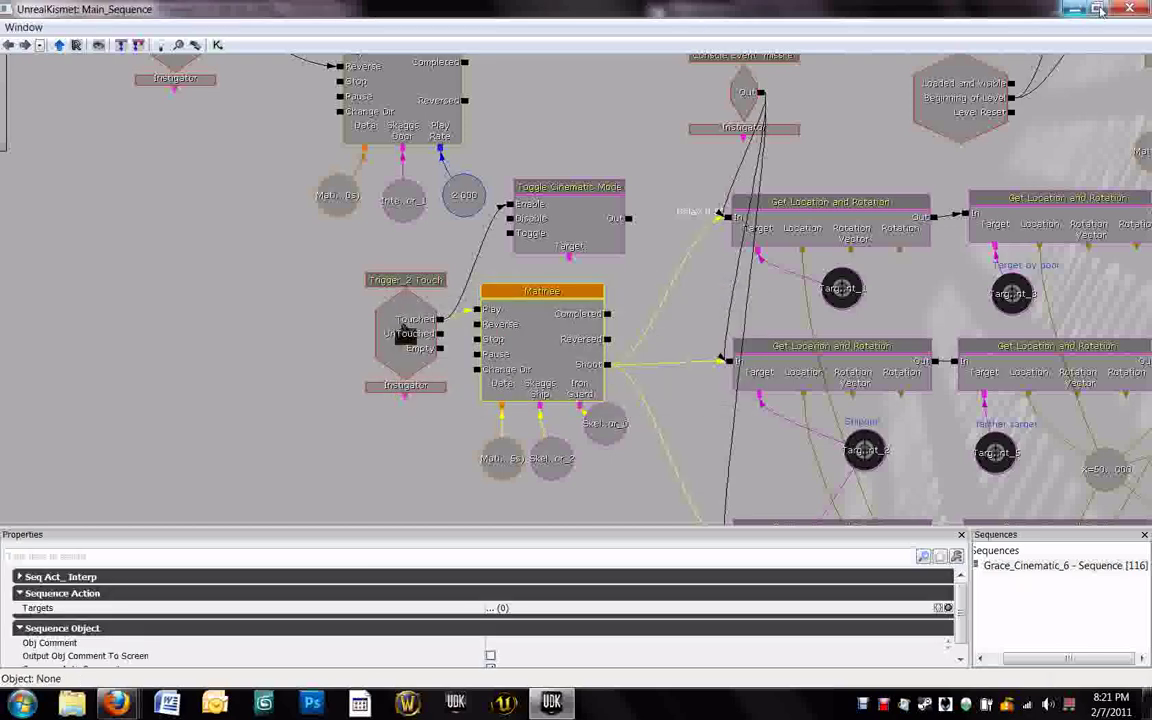
click(1097, 9)
click(868, 20)
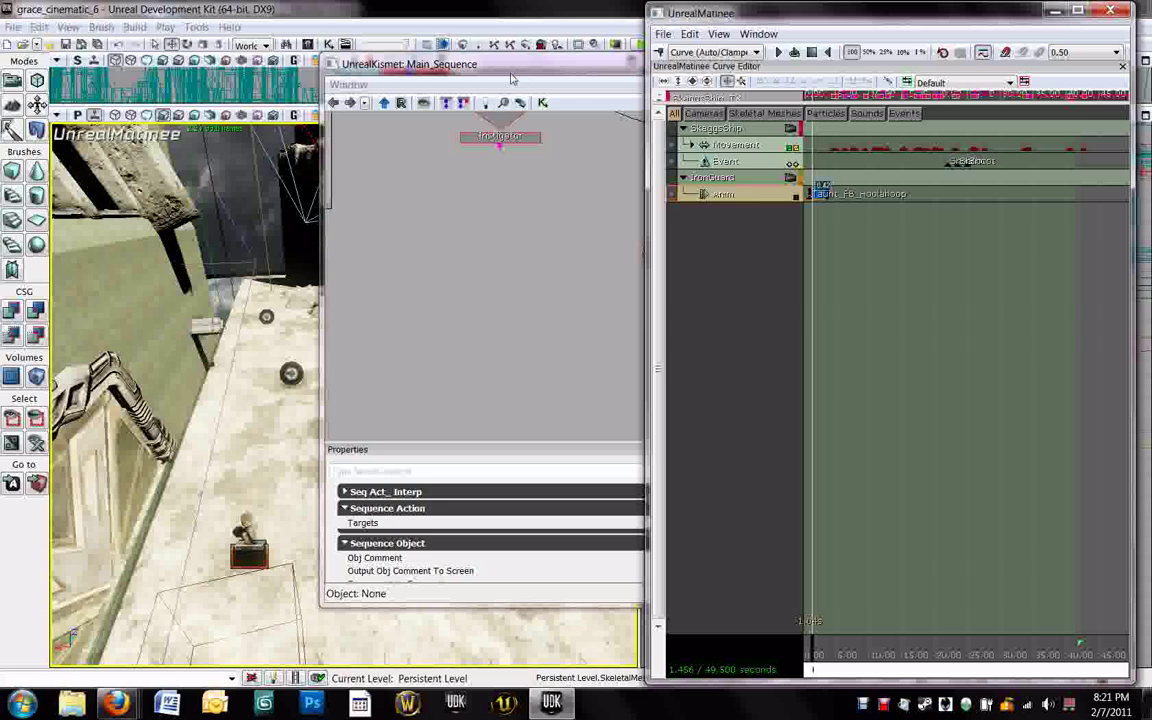
click(591, 244)
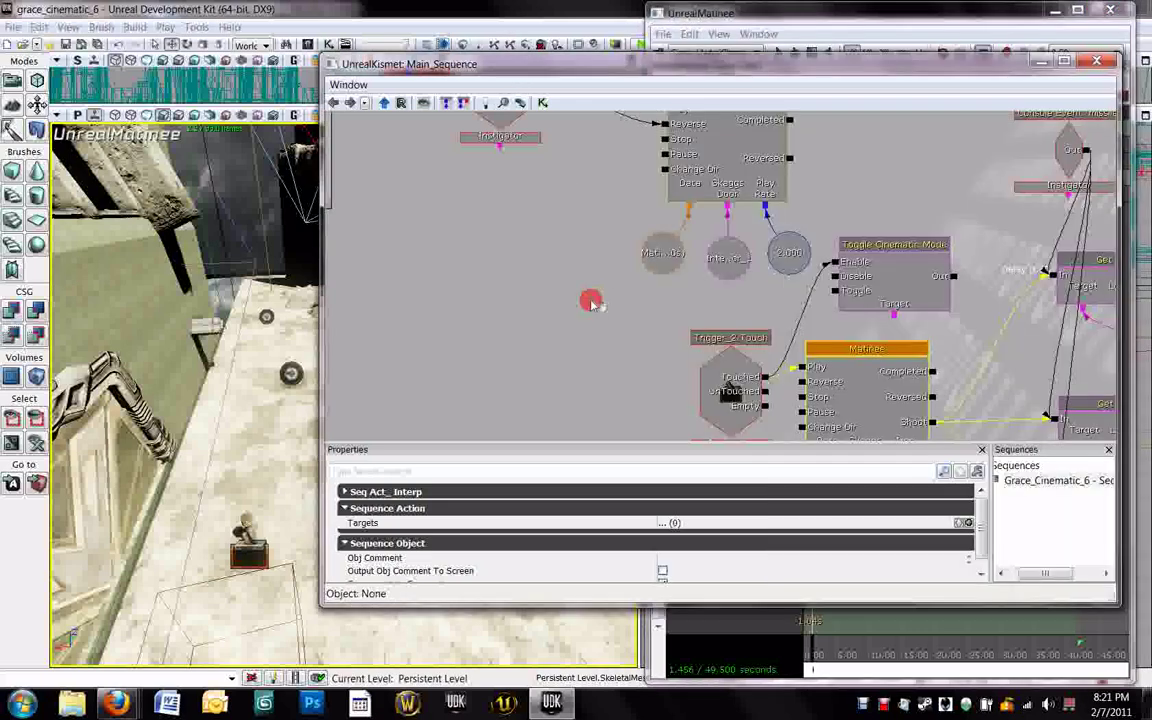
drag(555, 296, 407, 244)
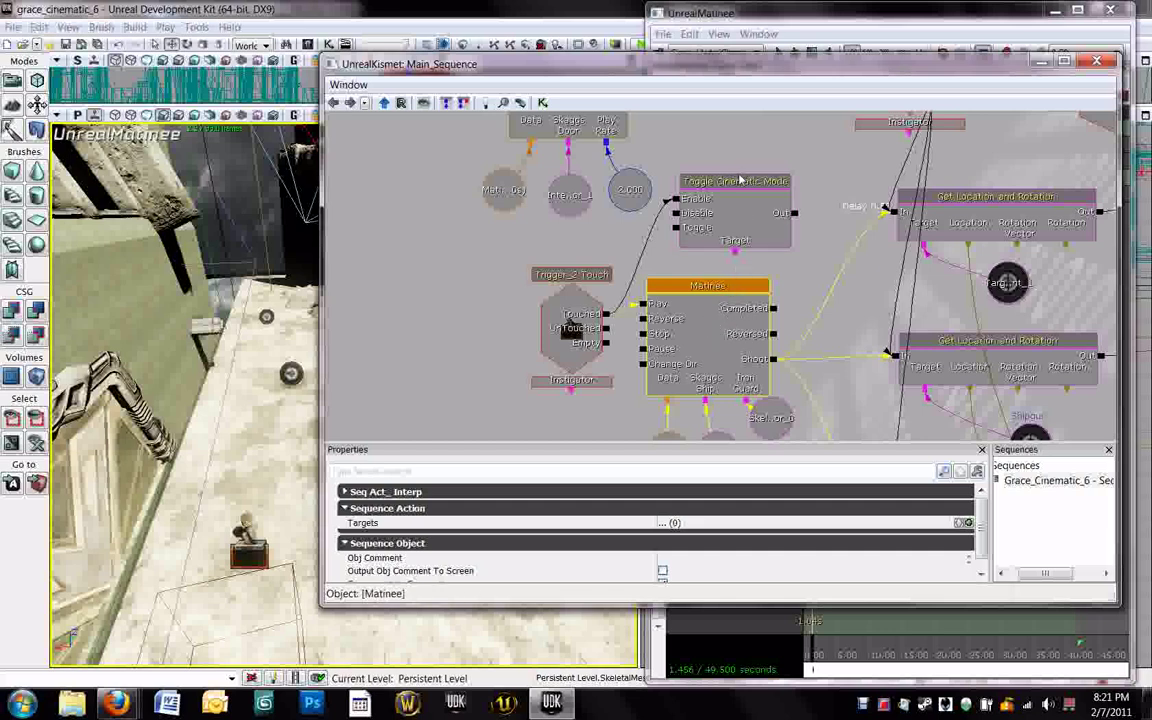
click(750, 16)
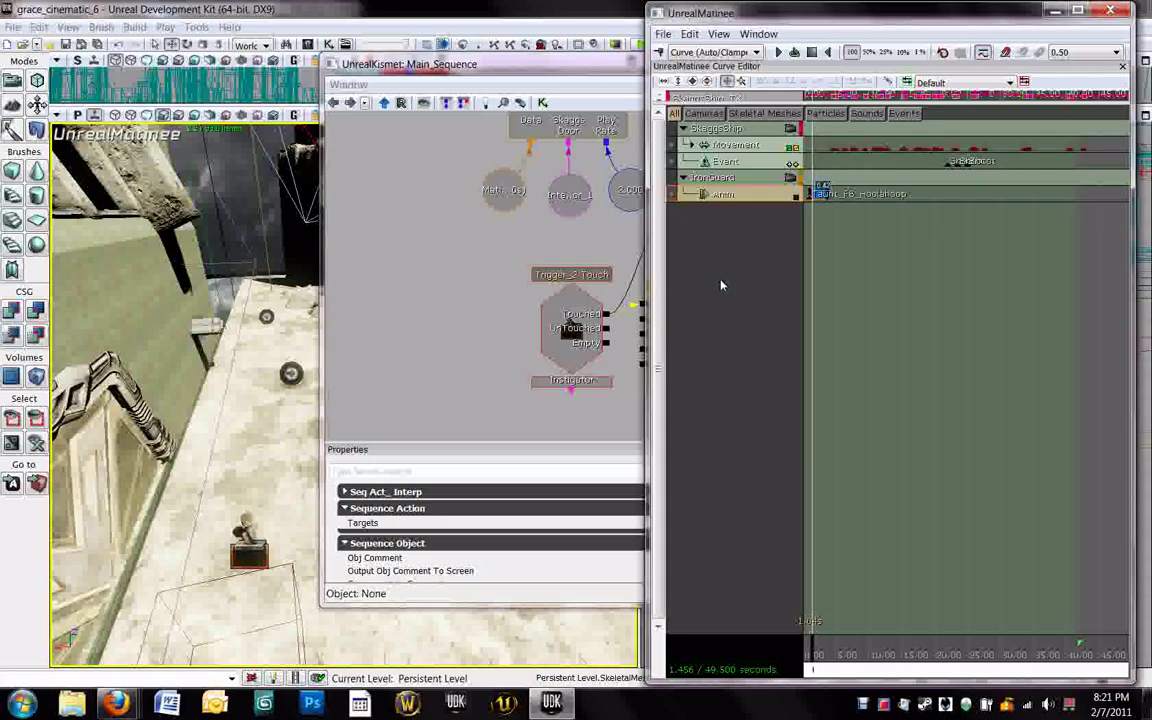
Add a new director group to the Matinee sequence and give it an event track.
right_click(697, 252)
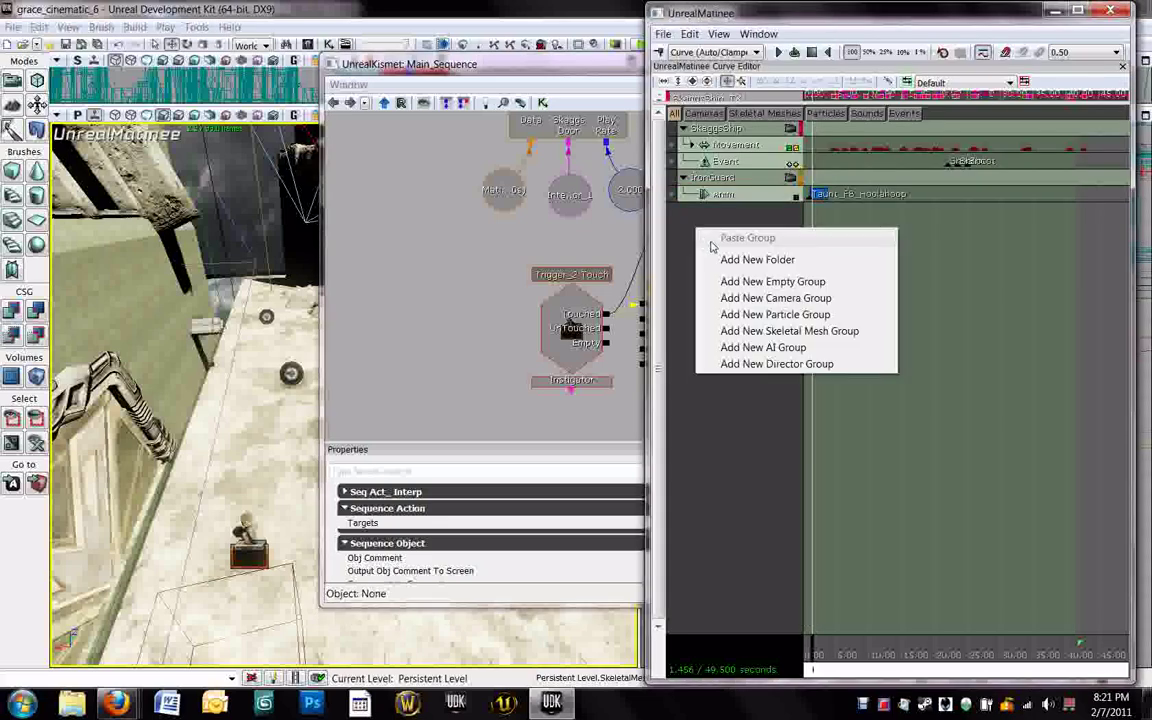
click(764, 362)
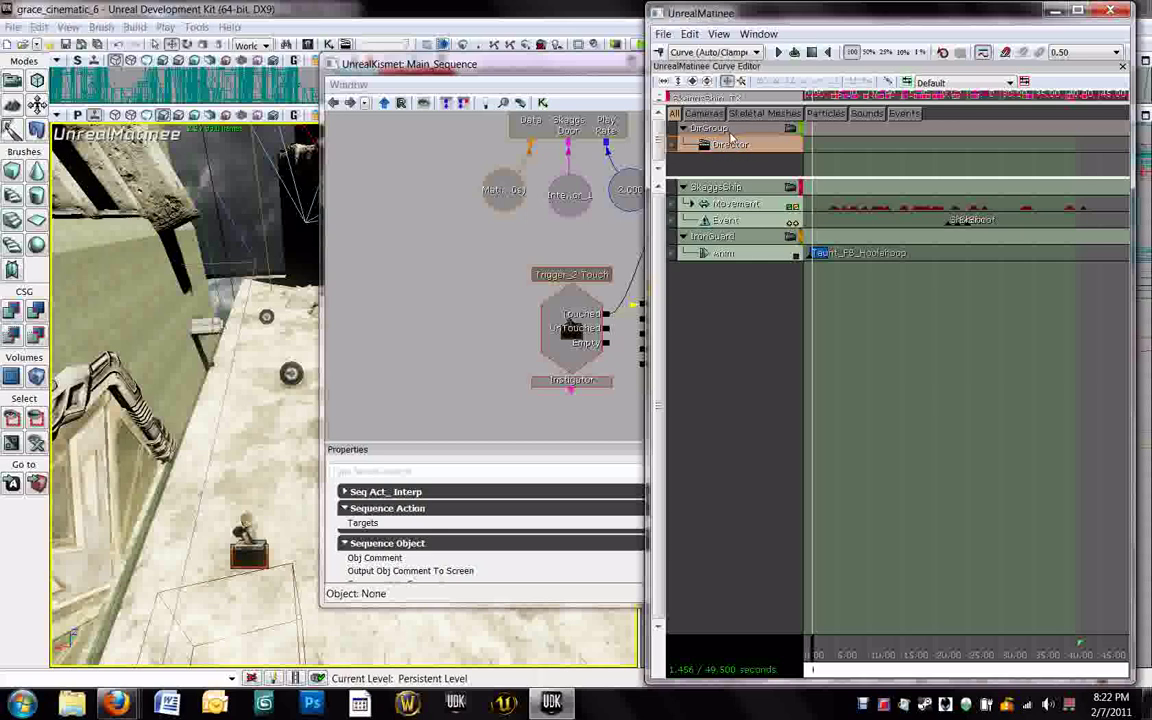
right_click(725, 134)
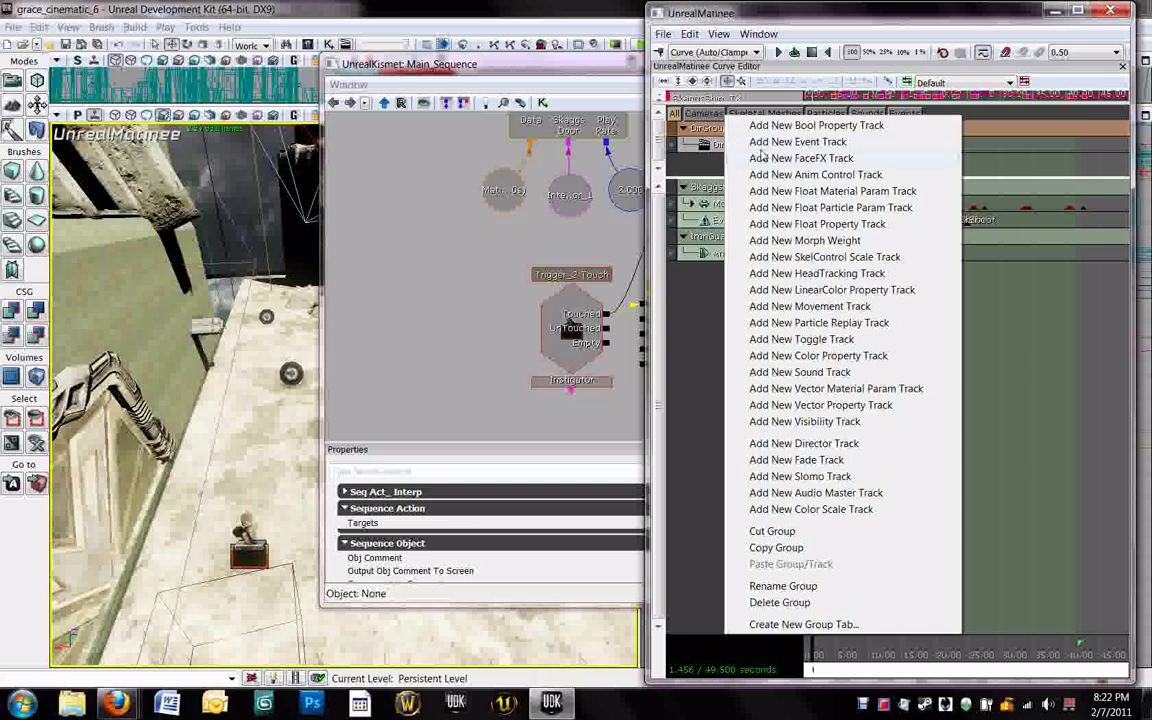
click(766, 145)
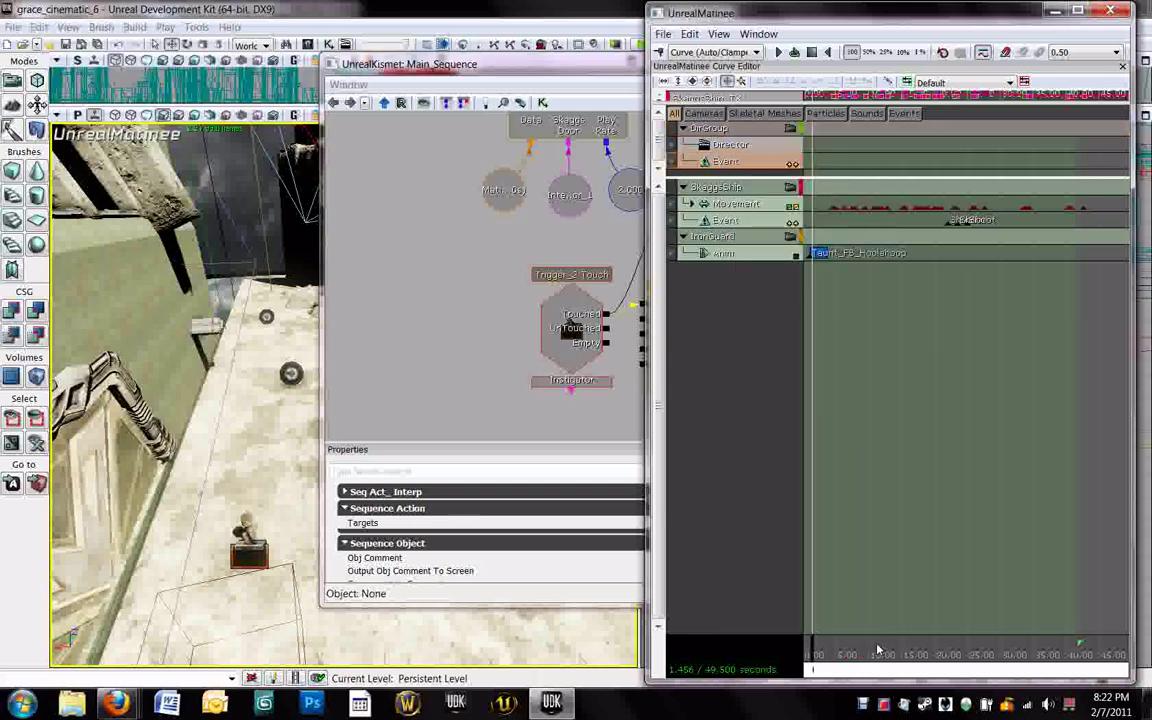
Add an event key named Cut at about 22.25 seconds on the director group's event track.
drag(878, 651, 952, 656)
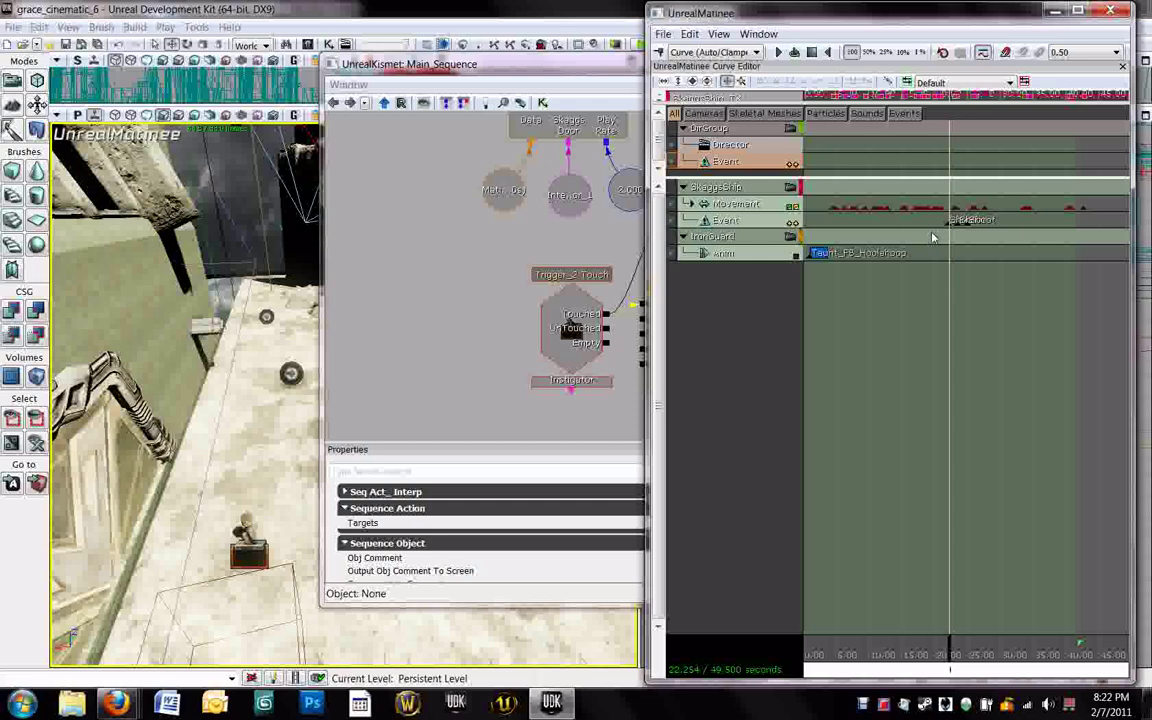
key(Return)
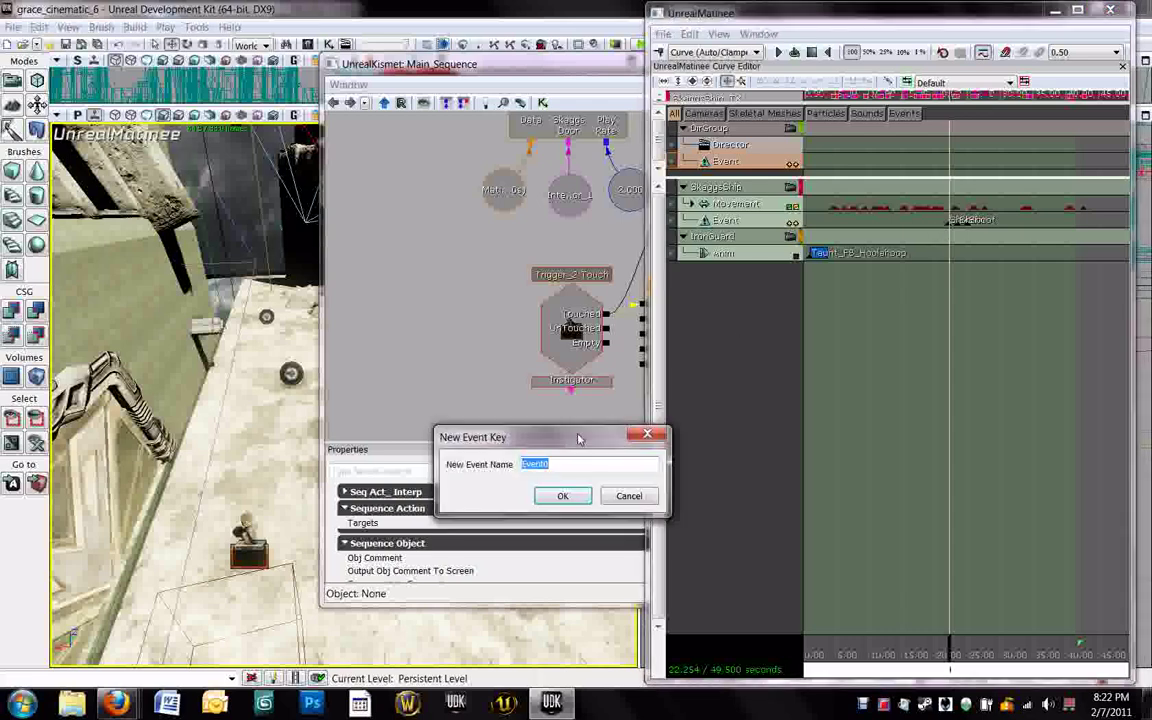
text(Cut)
click(565, 497)
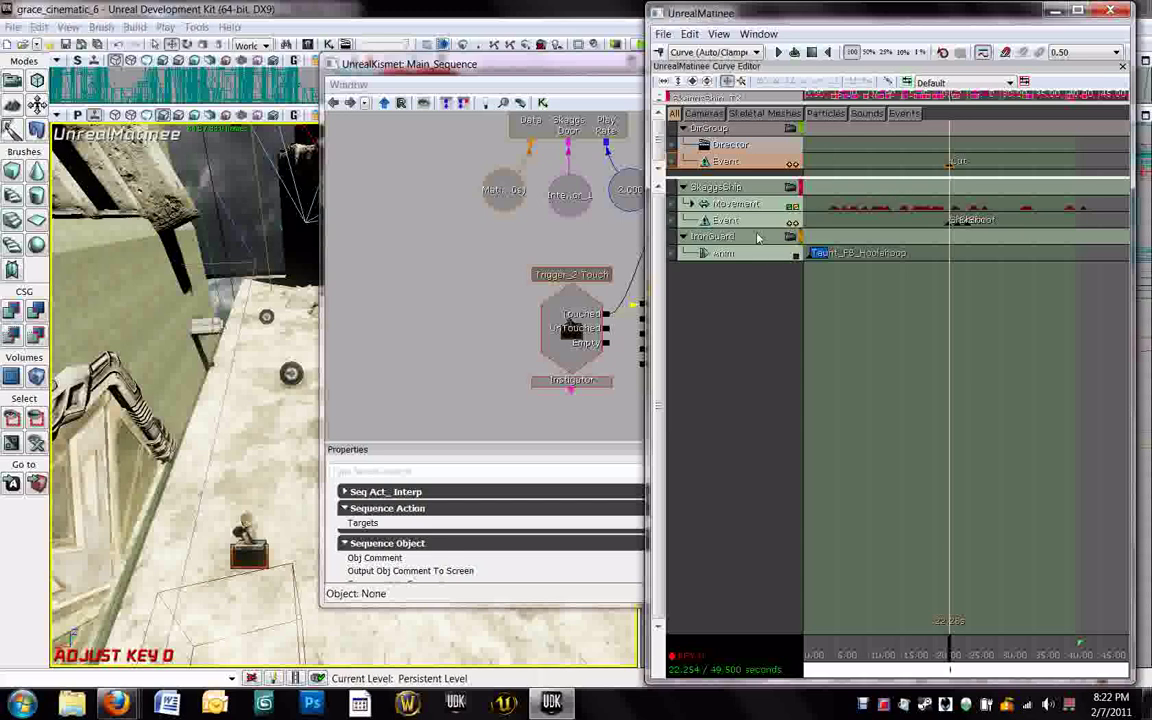
Connect the Matinee's Cut output to the Disable input of Toggle Cinematic Mode, and close the Kismet window.
click(491, 72)
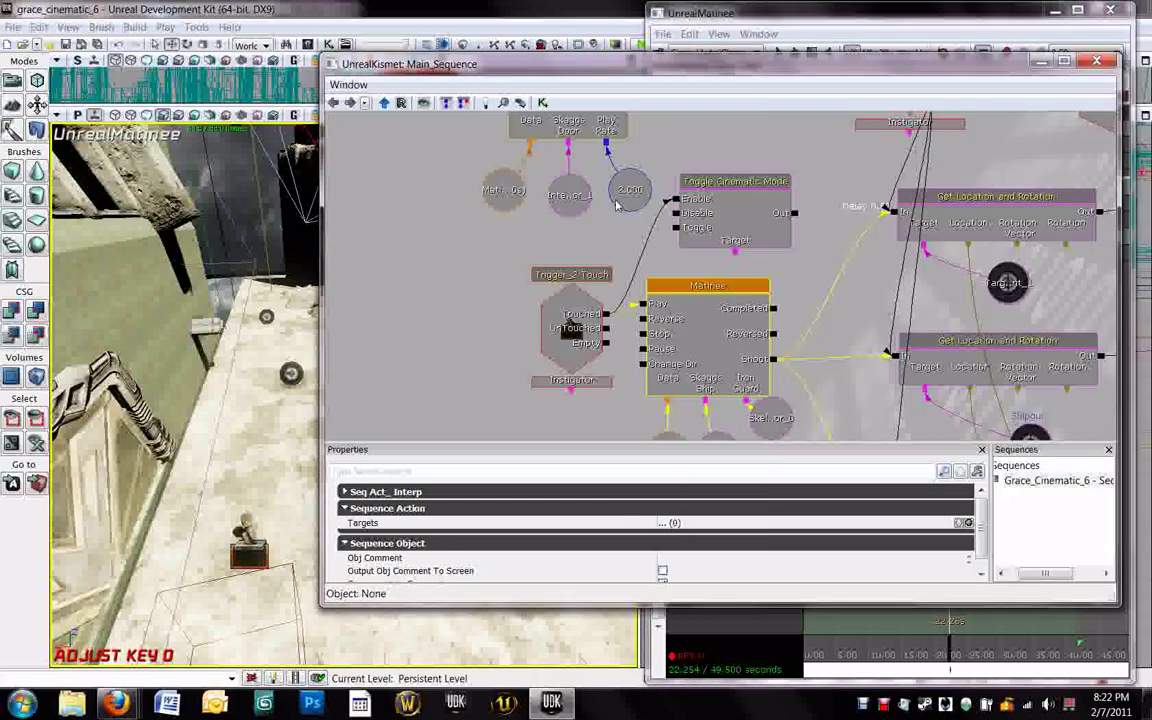
click(707, 287)
click(820, 150)
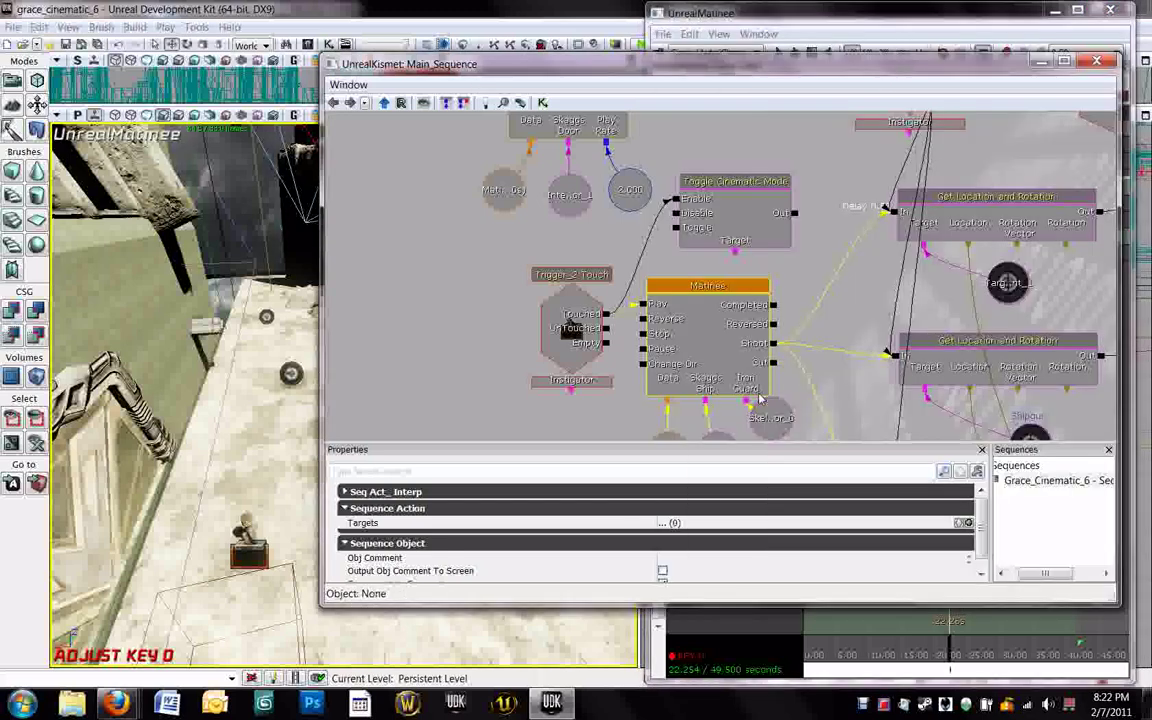
click(688, 355)
drag(830, 380, 792, 376)
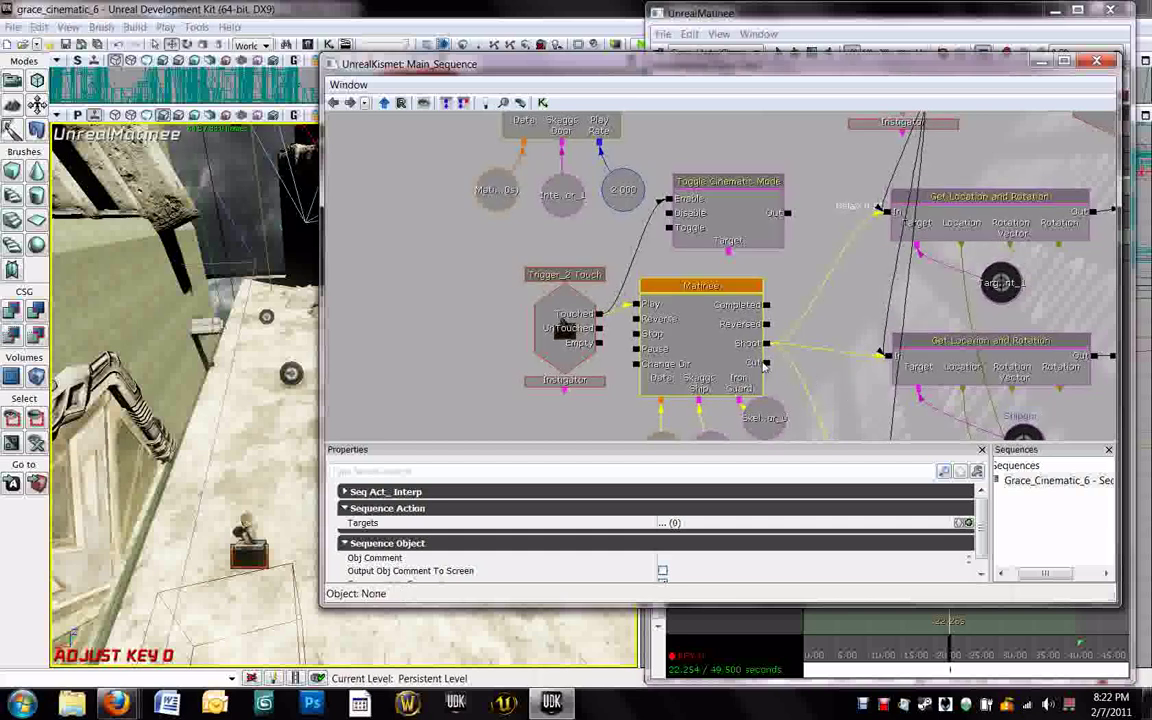
click(690, 331)
click(800, 332)
drag(800, 333, 735, 346)
click(723, 360)
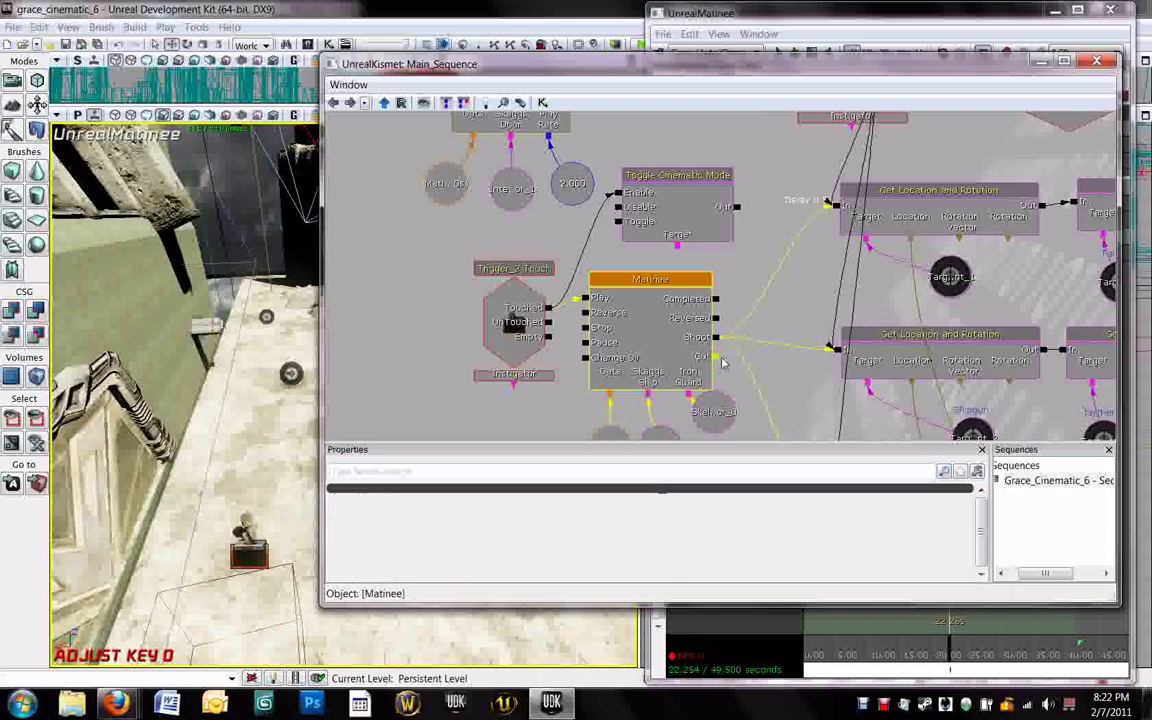
drag(729, 357, 616, 210)
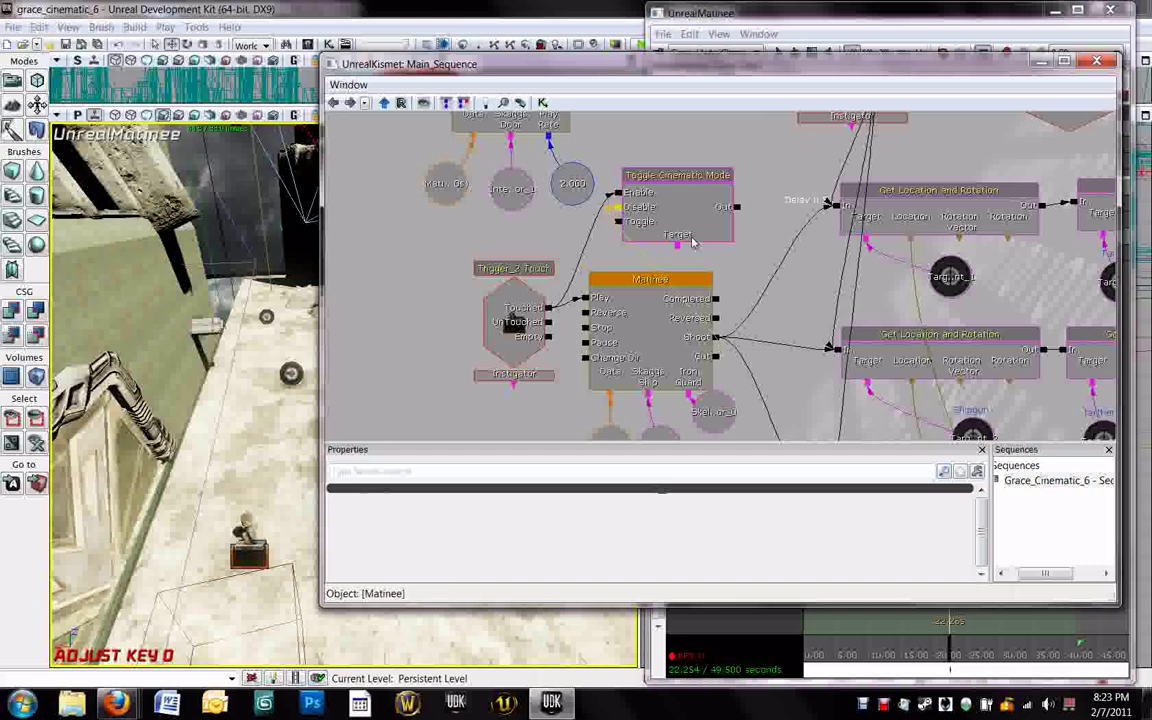
click(1097, 63)
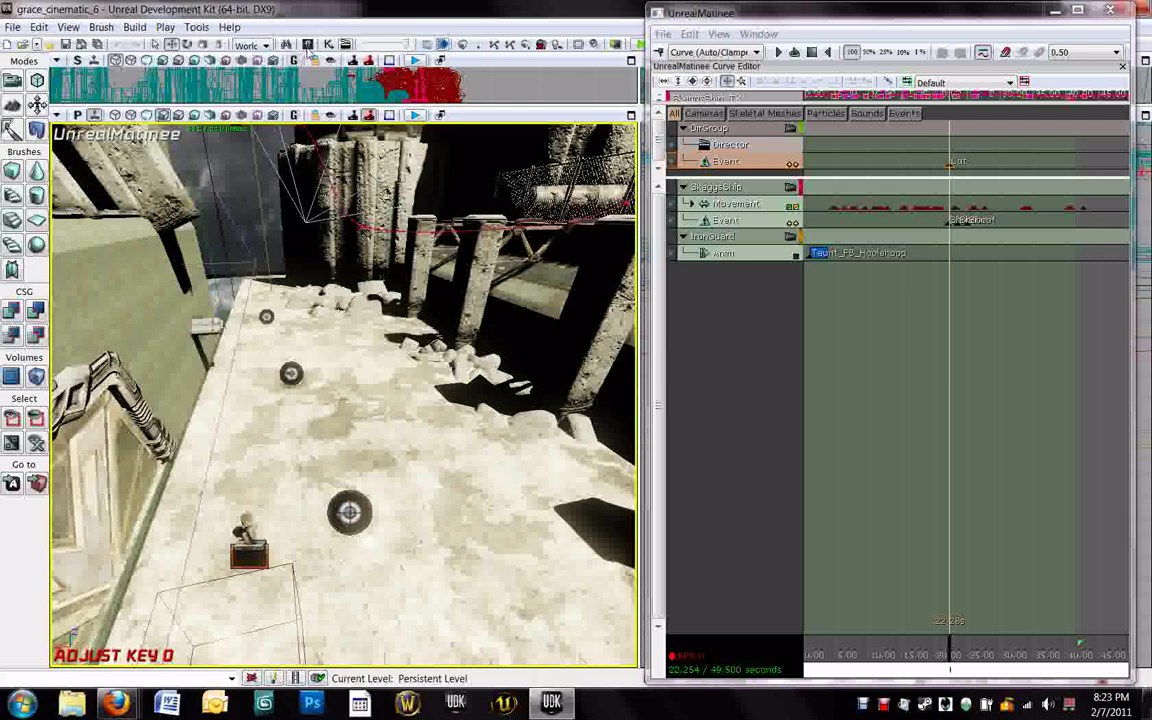
Place a CameraActor from the Common actor classes on the courtyard ground, and close the browser window.
click(308, 48)
drag(326, 42, 446, 50)
click(421, 71)
click(421, 70)
click(390, 183)
drag(440, 47, 570, 27)
drag(293, 497, 291, 482)
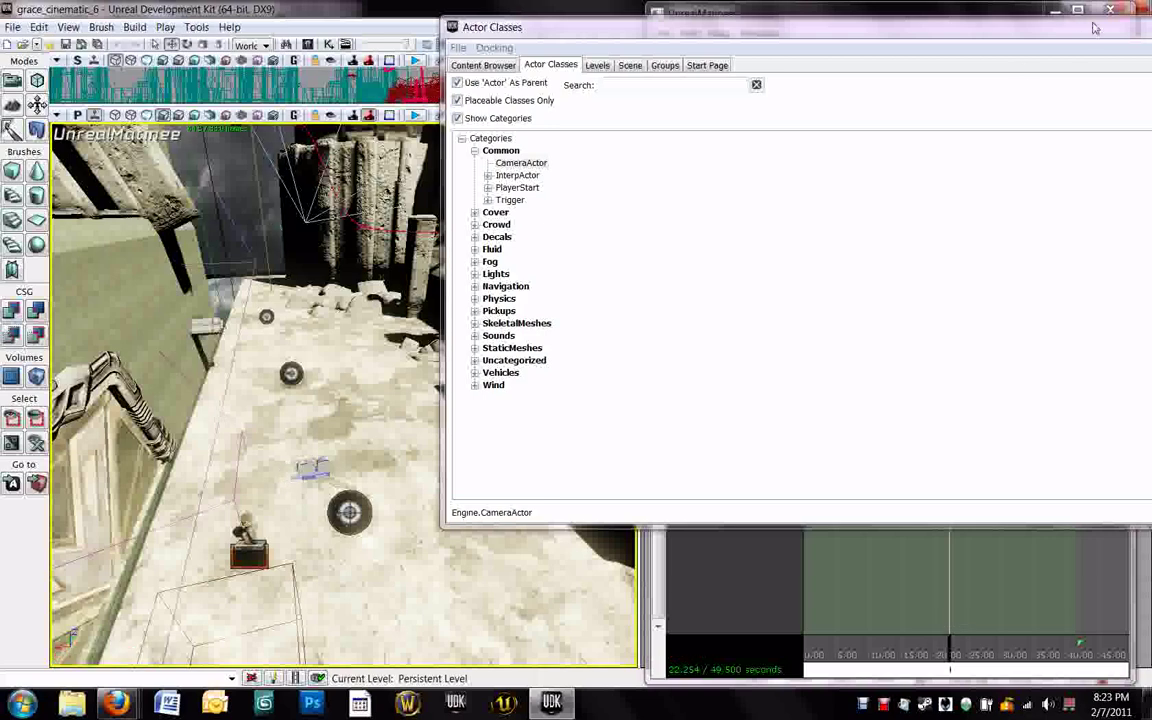
drag(1015, 27, 840, 65)
click(1089, 63)
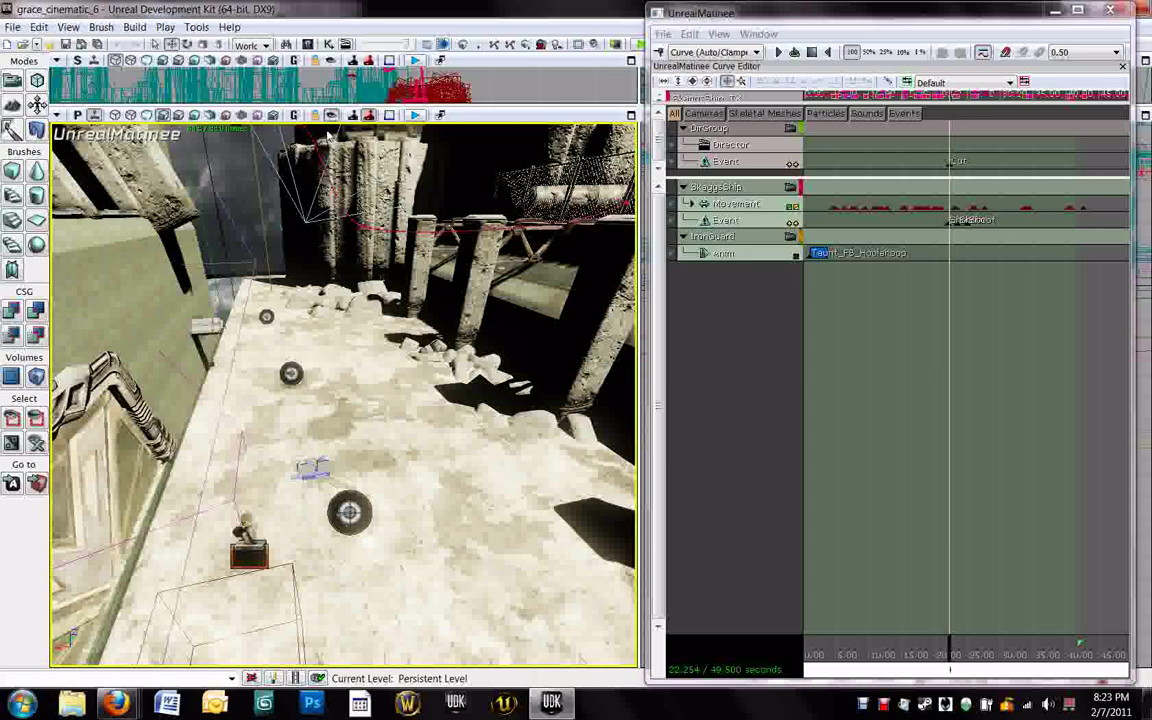
Try to fly the selected actor into position with actor-to-camera locking in the perspective viewport, and release the lock.
drag(394, 432, 364, 242)
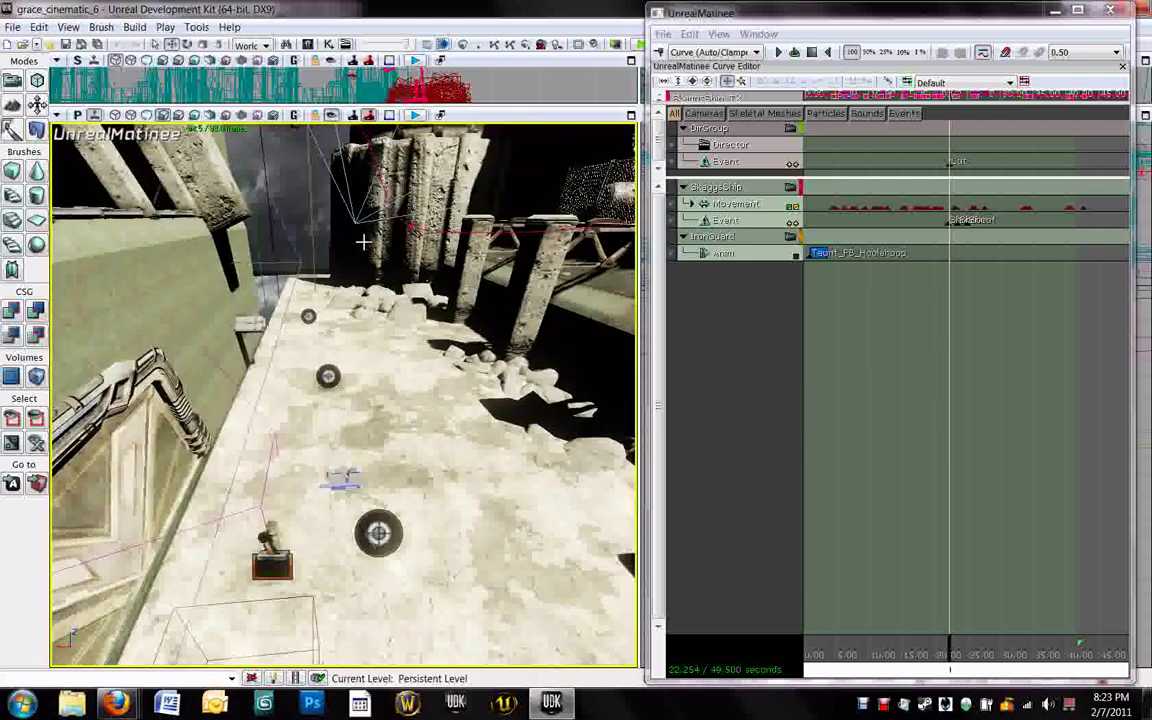
click(331, 115)
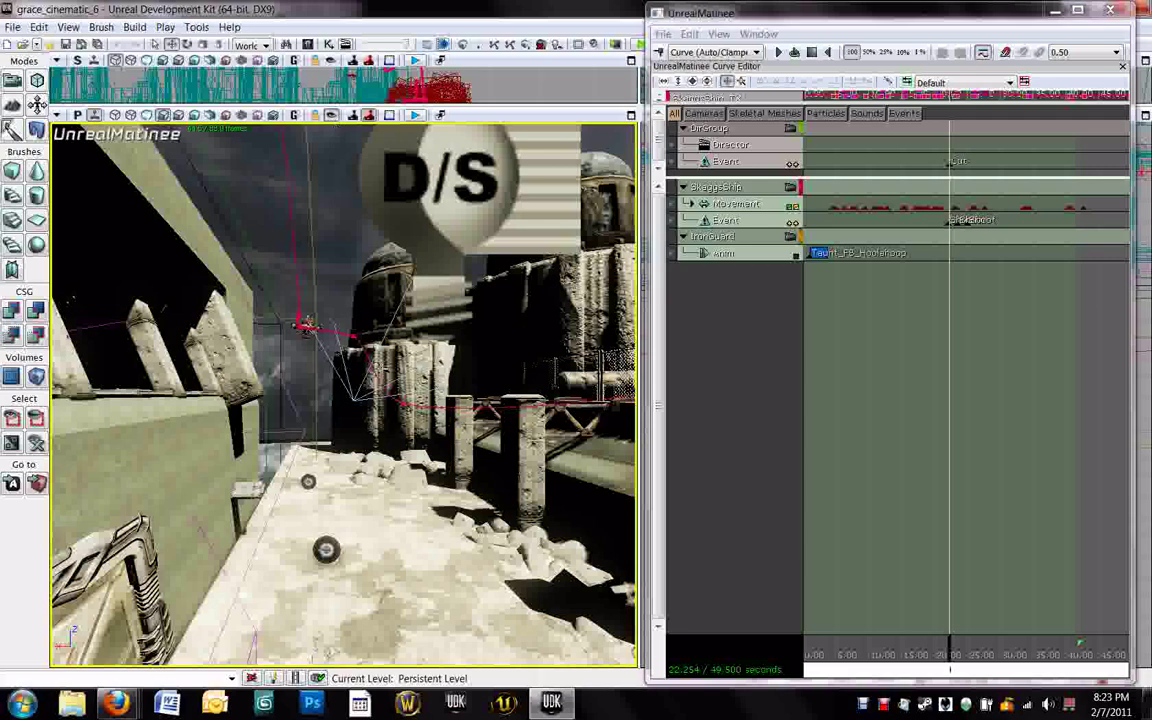
click(380, 517)
click(381, 550)
right_drag(381, 550, 628, 592)
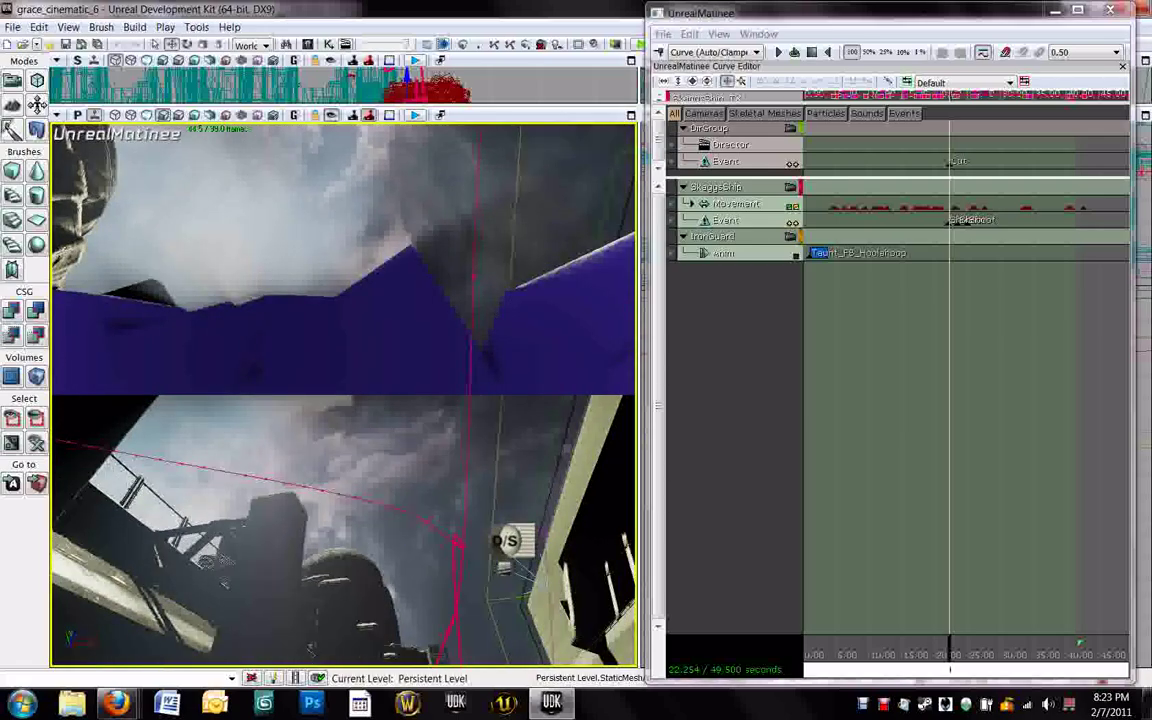
right_drag(340, 390, 370, 483)
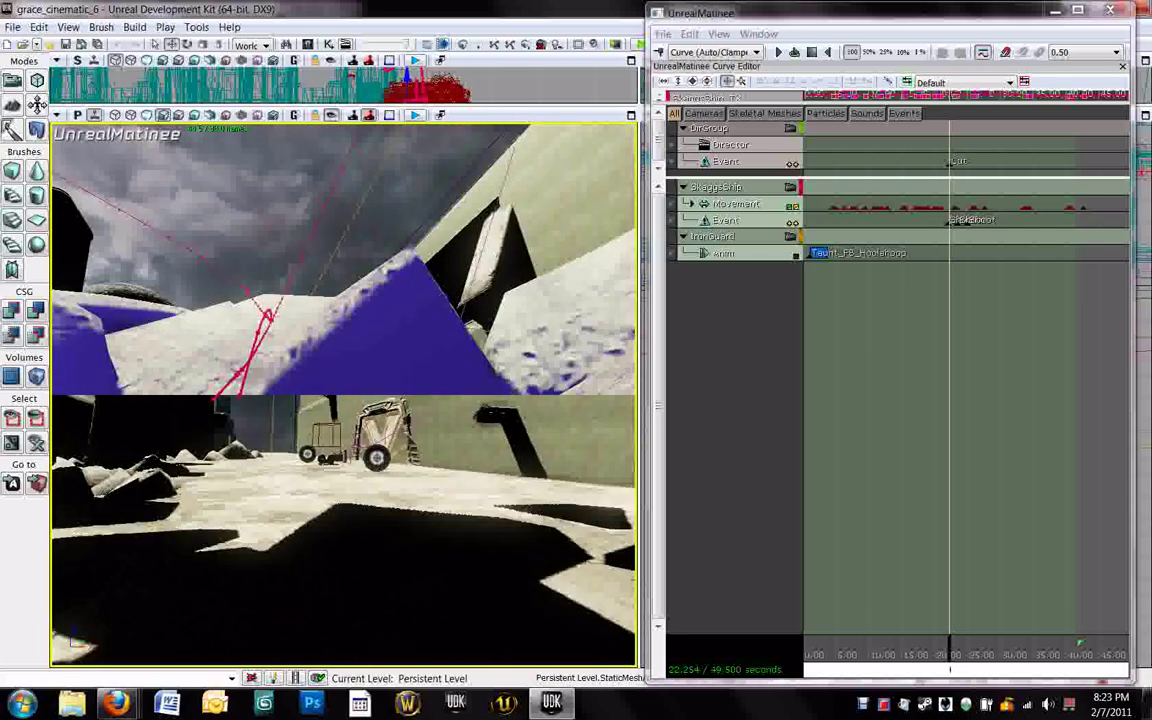
drag(370, 470, 298, 183)
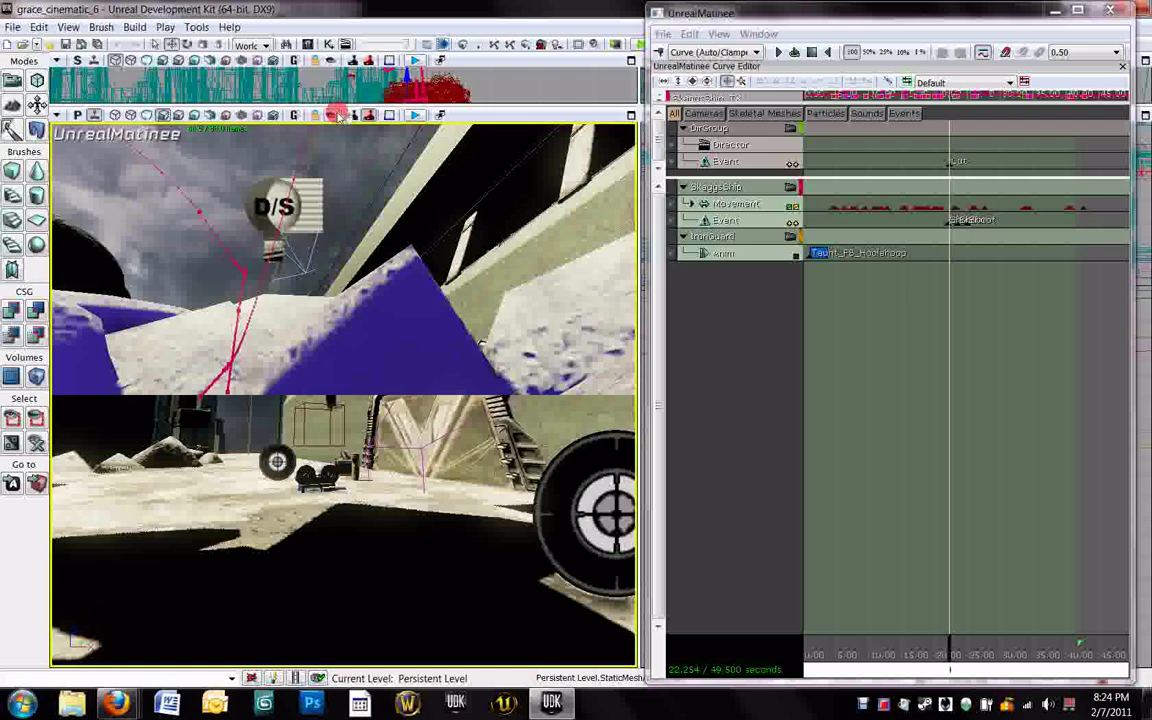
right_drag(338, 115, 362, 486)
Select the displaced rubble mesh and lower it toward the courtyard ground.
drag(350, 445, 370, 320)
drag(350, 440, 355, 290)
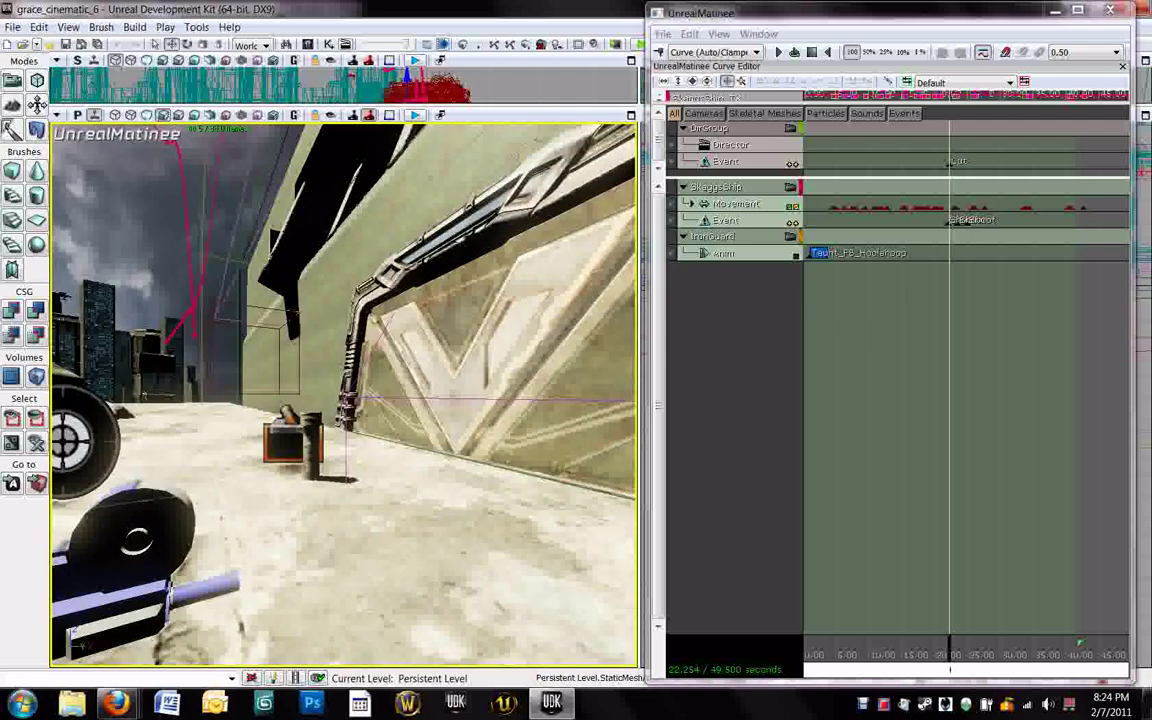
right_drag(350, 390, 302, 387)
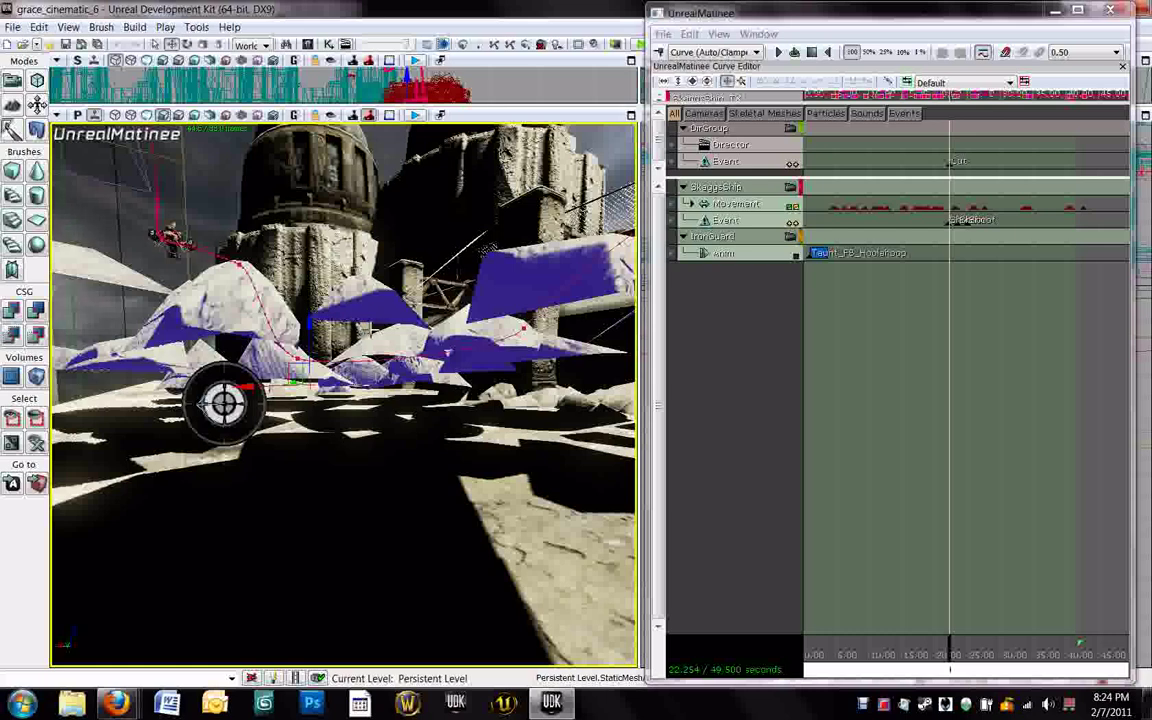
click(334, 298)
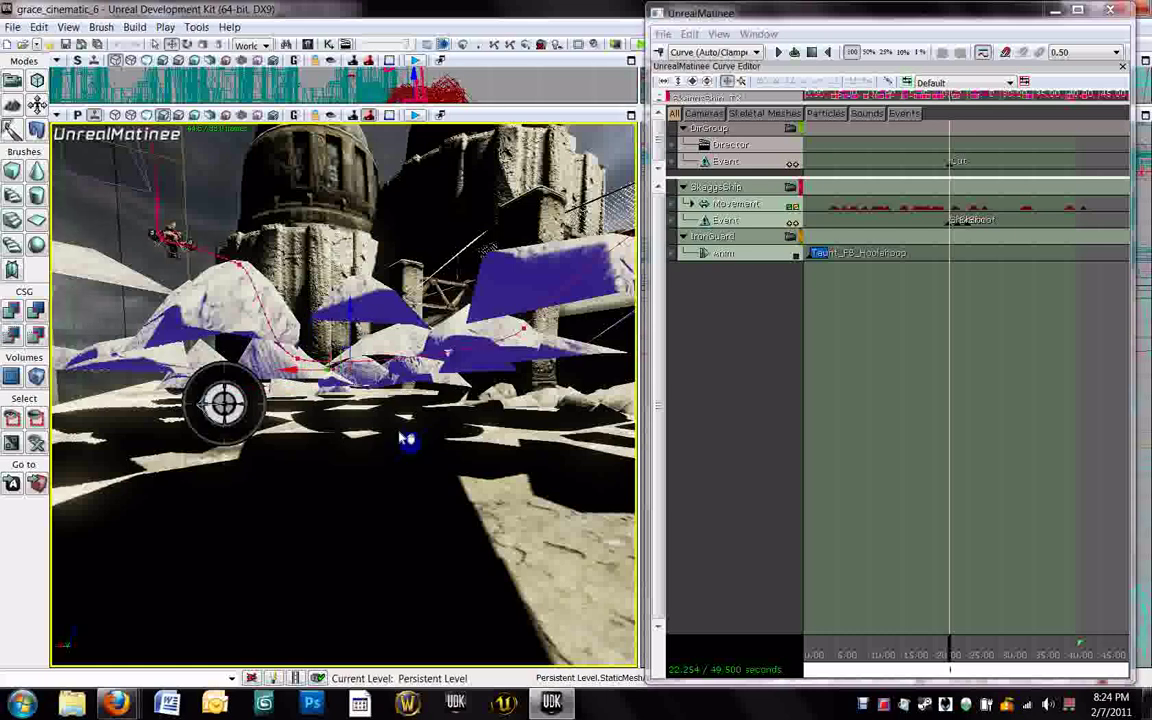
mouse_move(402, 428)
right_down()
mouse_move(400, 329)
mouse_move(399, 431)
right_up()
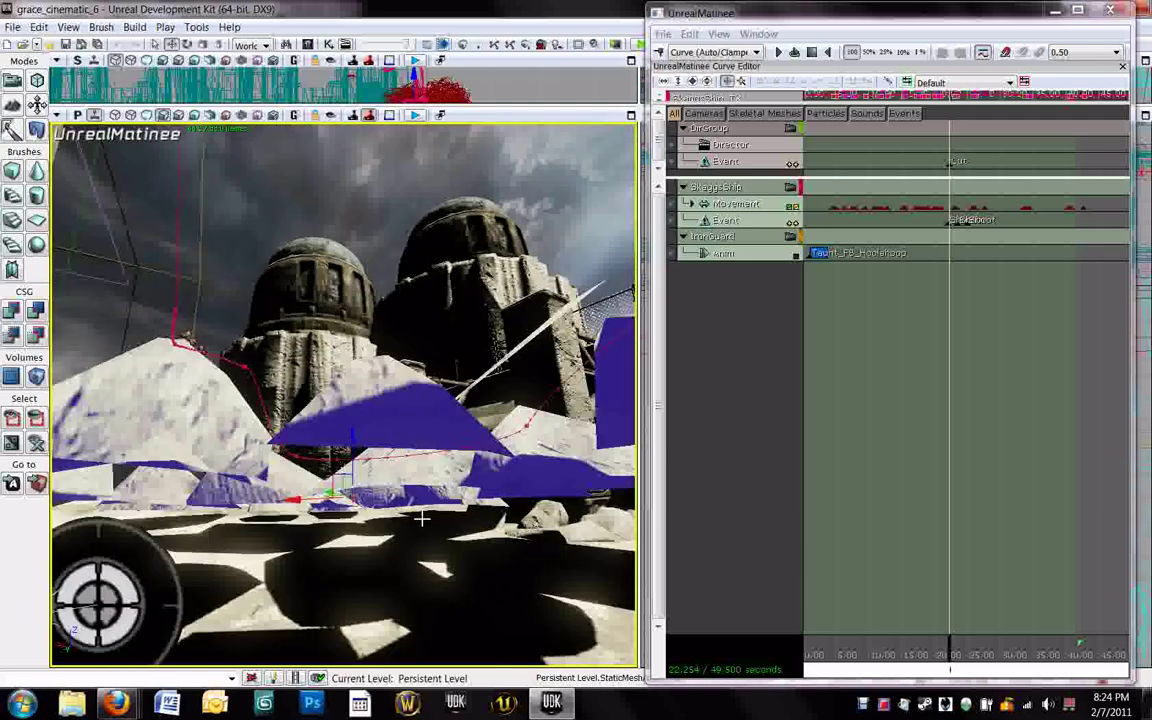
right_drag(446, 534, 622, 573)
right_drag(555, 492, 365, 518)
click(344, 434)
right_drag(271, 490, 80, 425)
right_drag(290, 462, 170, 448)
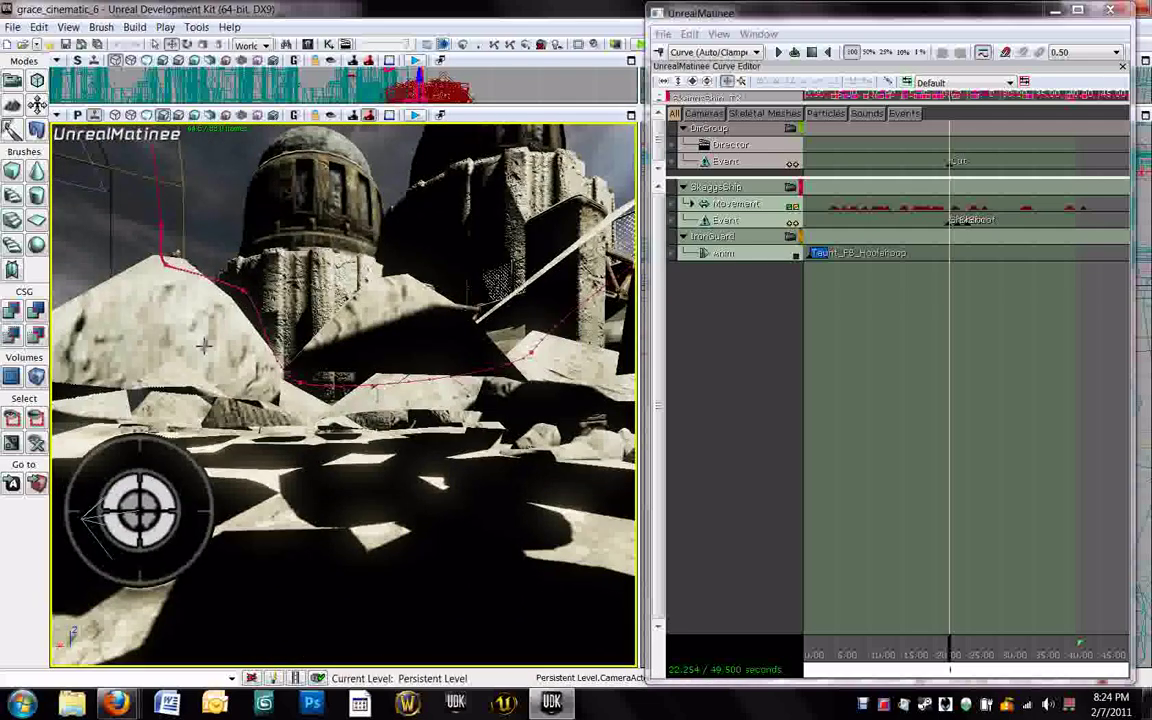
click(204, 322)
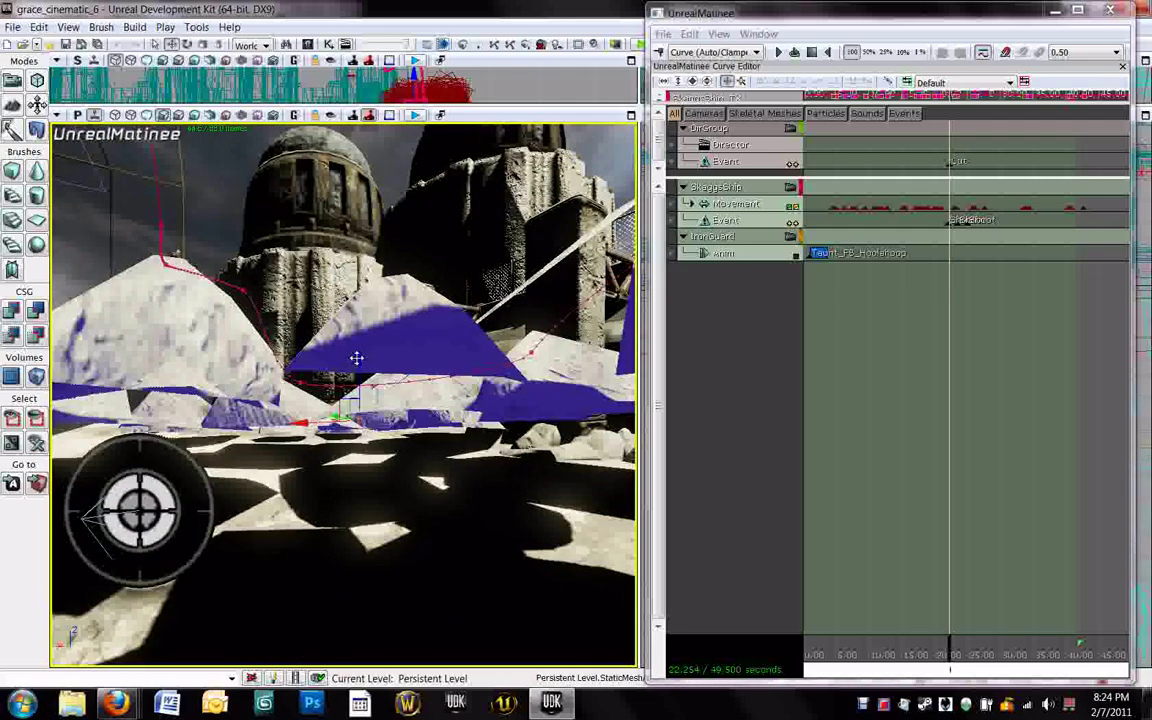
drag(357, 360, 335, 527)
Lock the new camera actor to the viewport, place it in front of the large door facing the courtyard, and release the lock.
right_drag(388, 522, 366, 480)
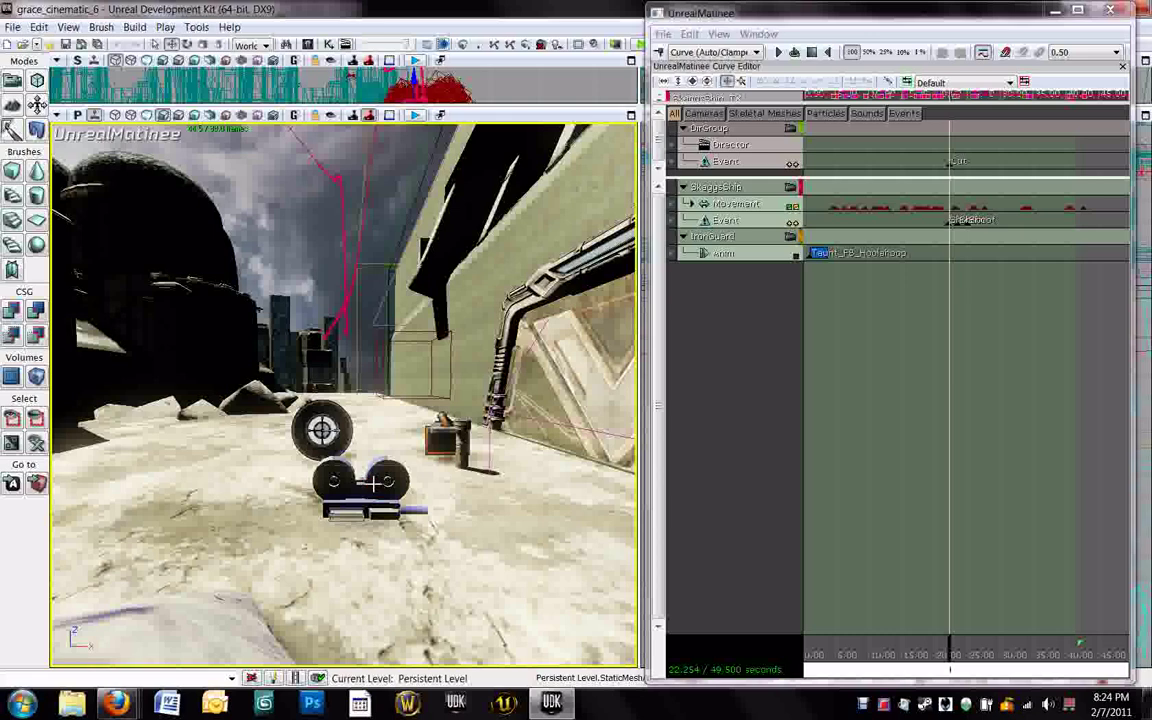
click(373, 483)
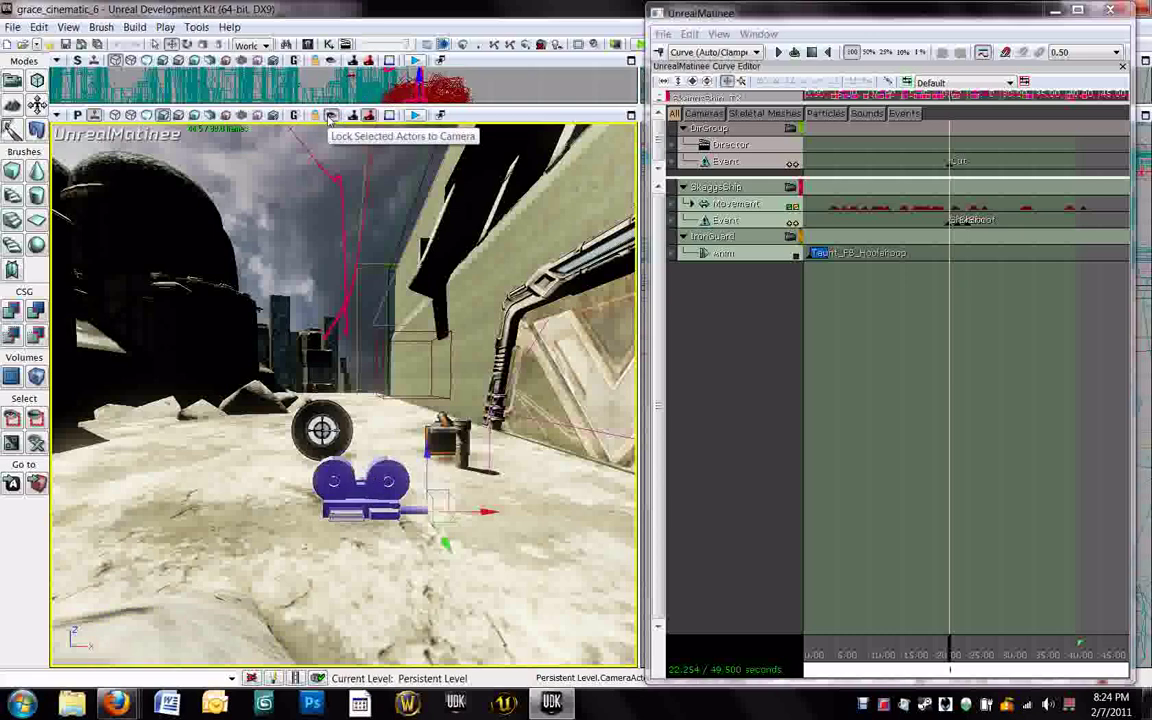
click(331, 116)
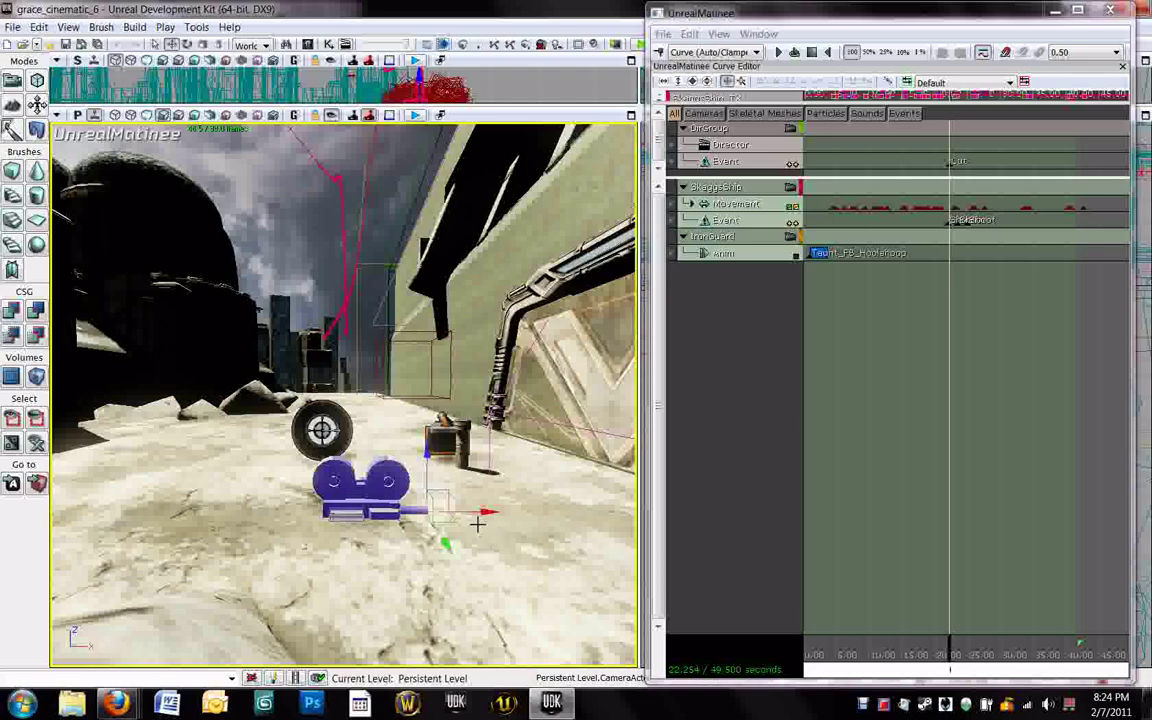
drag(525, 494, 345, 98)
drag(538, 496, 540, 488)
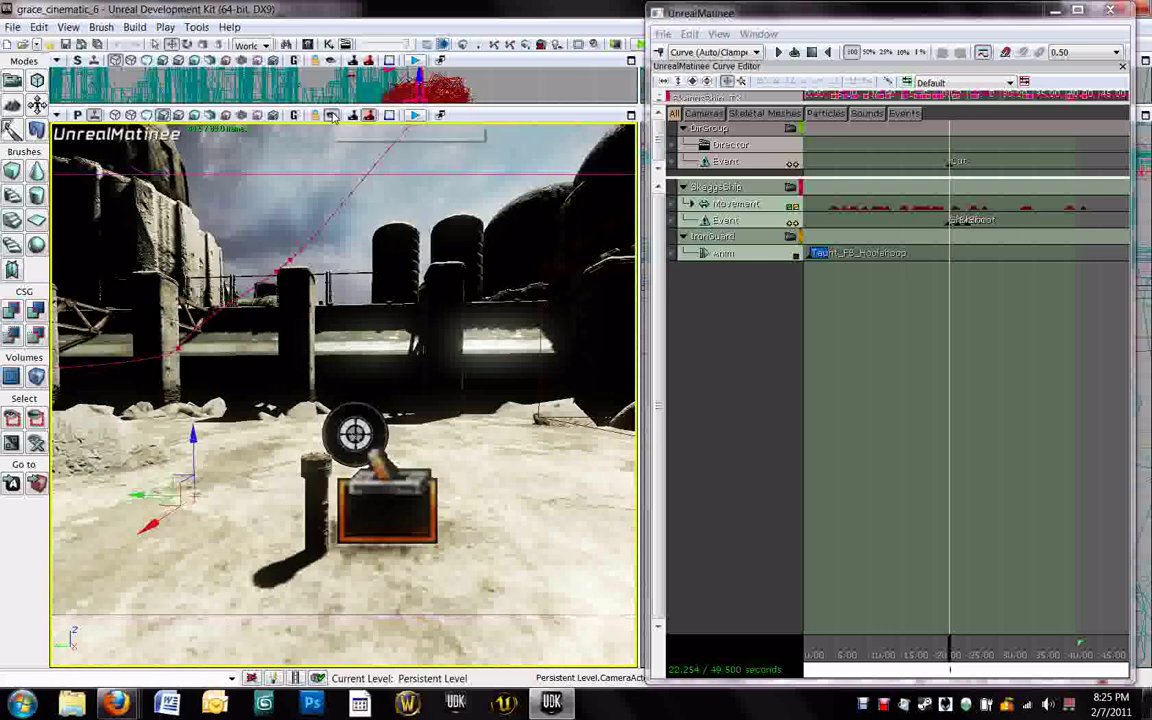
right_drag(357, 438, 357, 429)
drag(441, 497, 590, 506)
drag(496, 469, 491, 484)
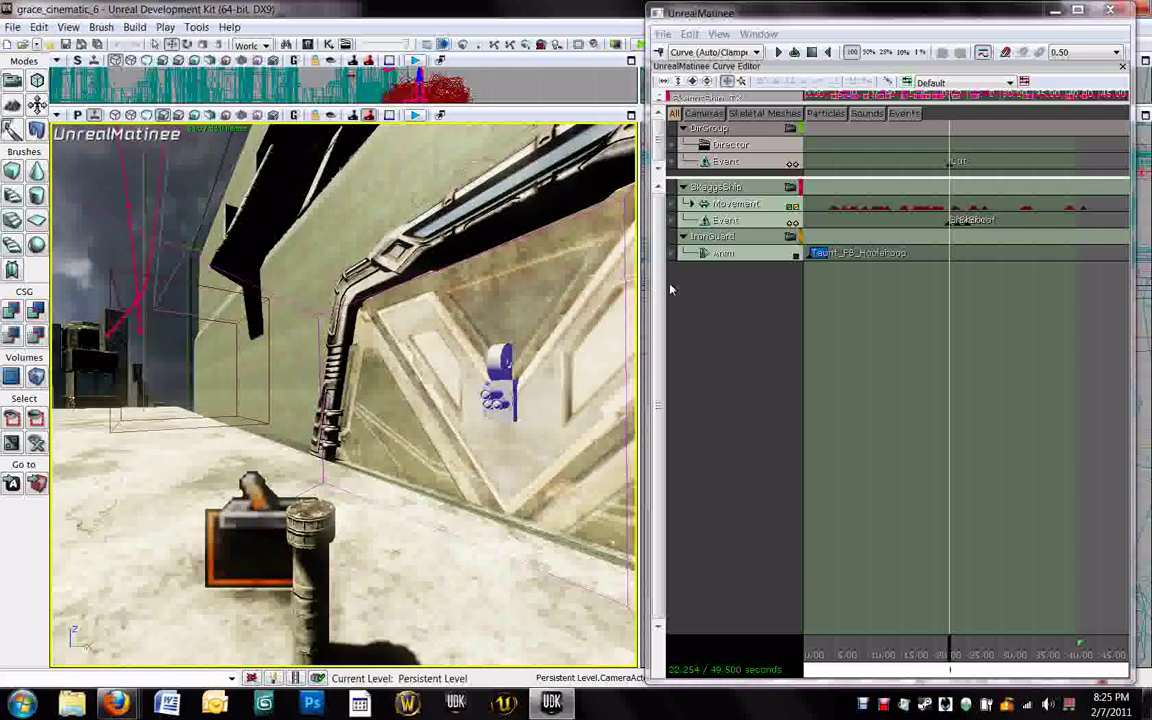
Add a new camera group named MainCam for the selected camera actor in the Matinee.
right_click(711, 281)
click(748, 349)
text(MainCam)
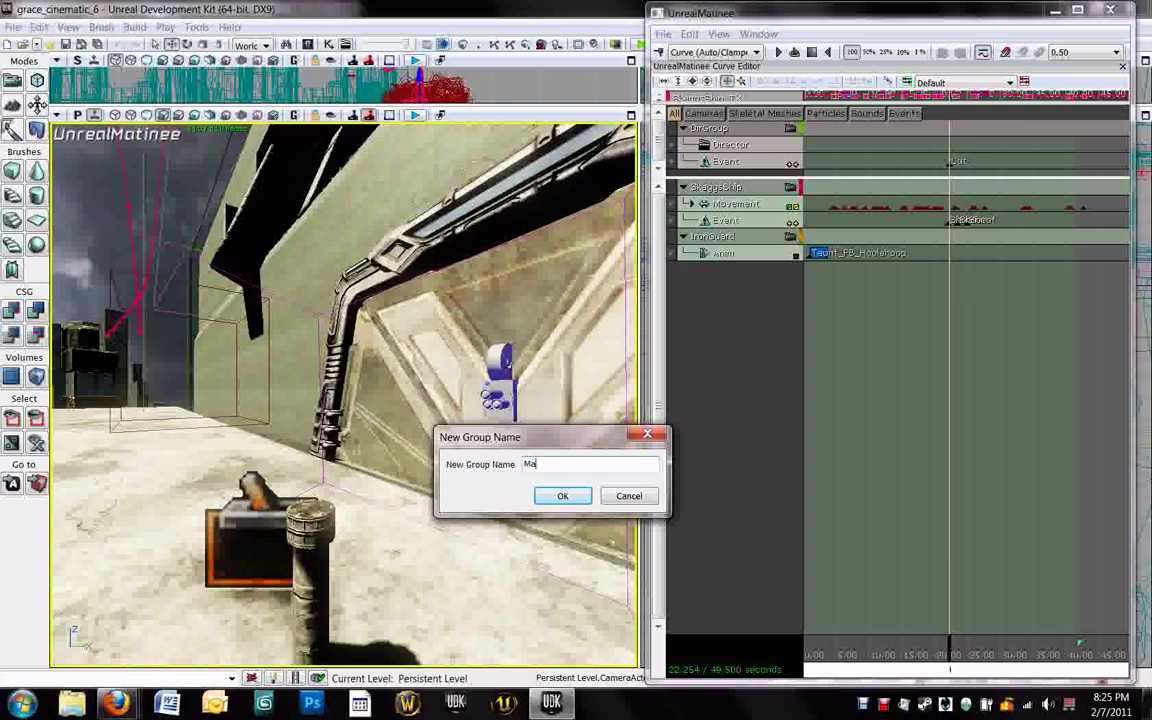
click(563, 496)
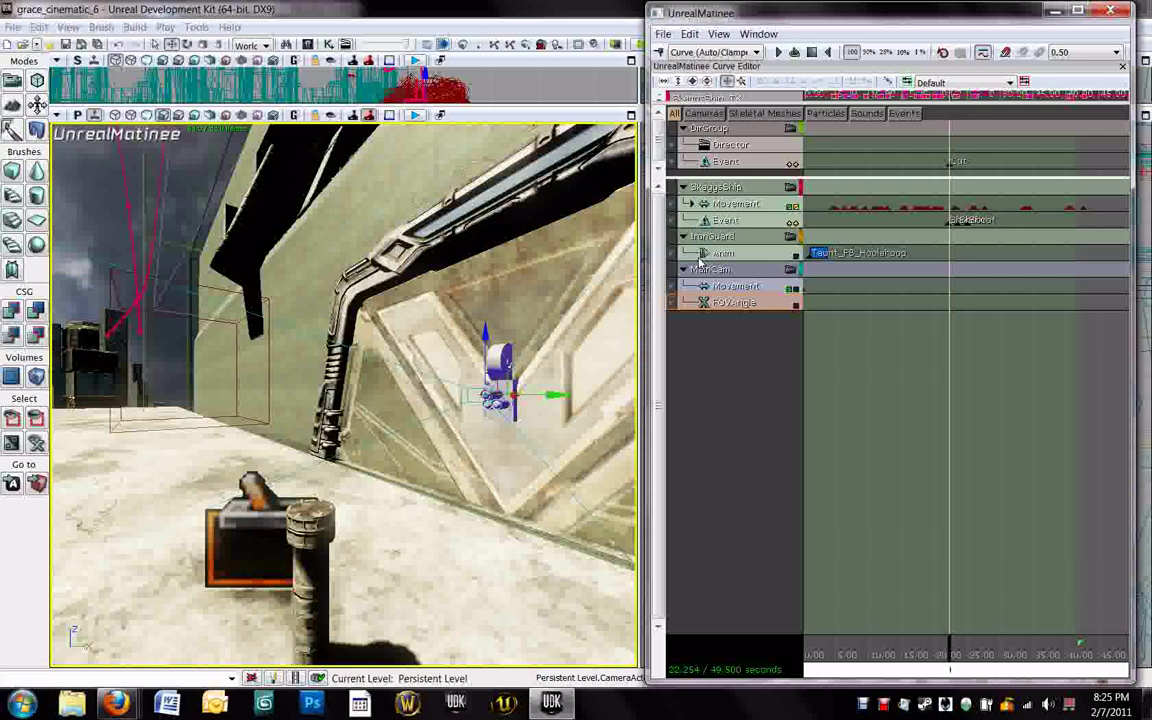
Add a cut to the MainCam group at 0 seconds on the Director track.
click(738, 148)
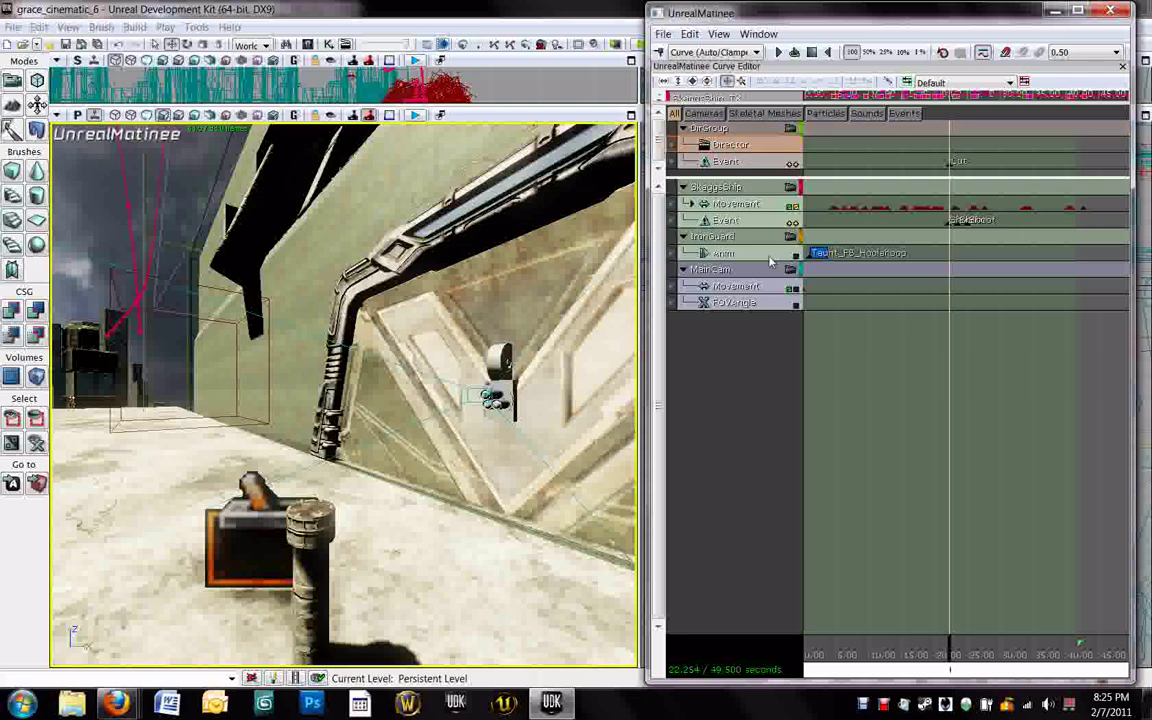
click(881, 655)
click(803, 655)
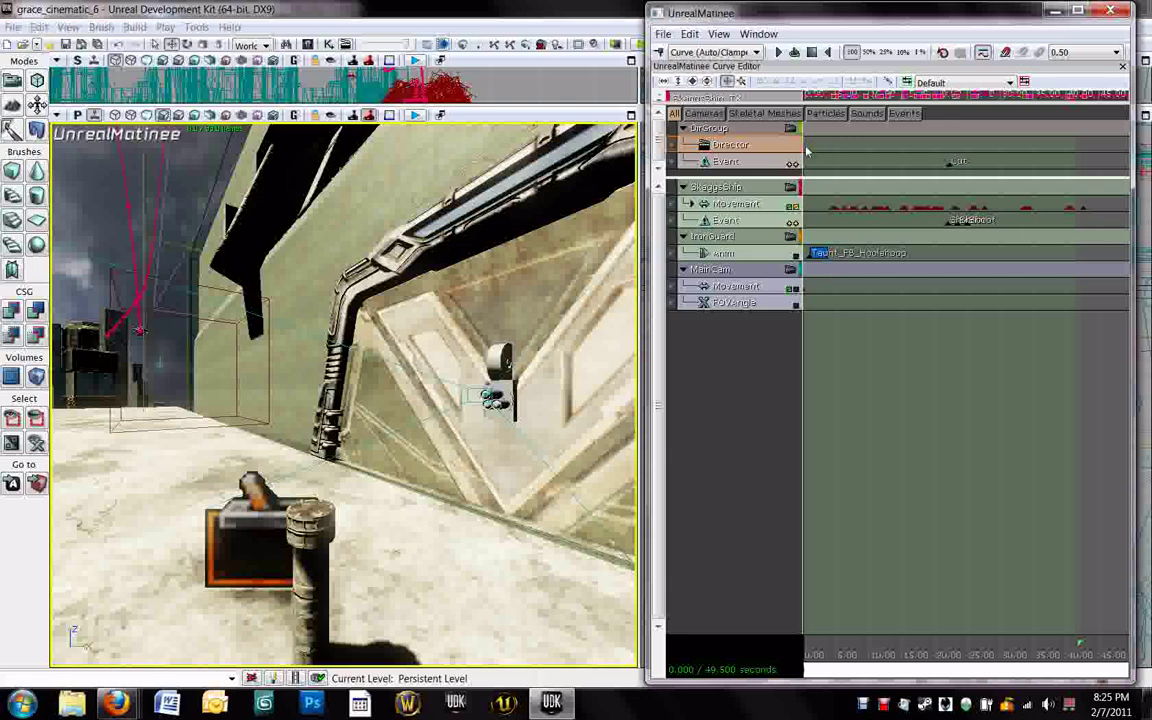
key(Return)
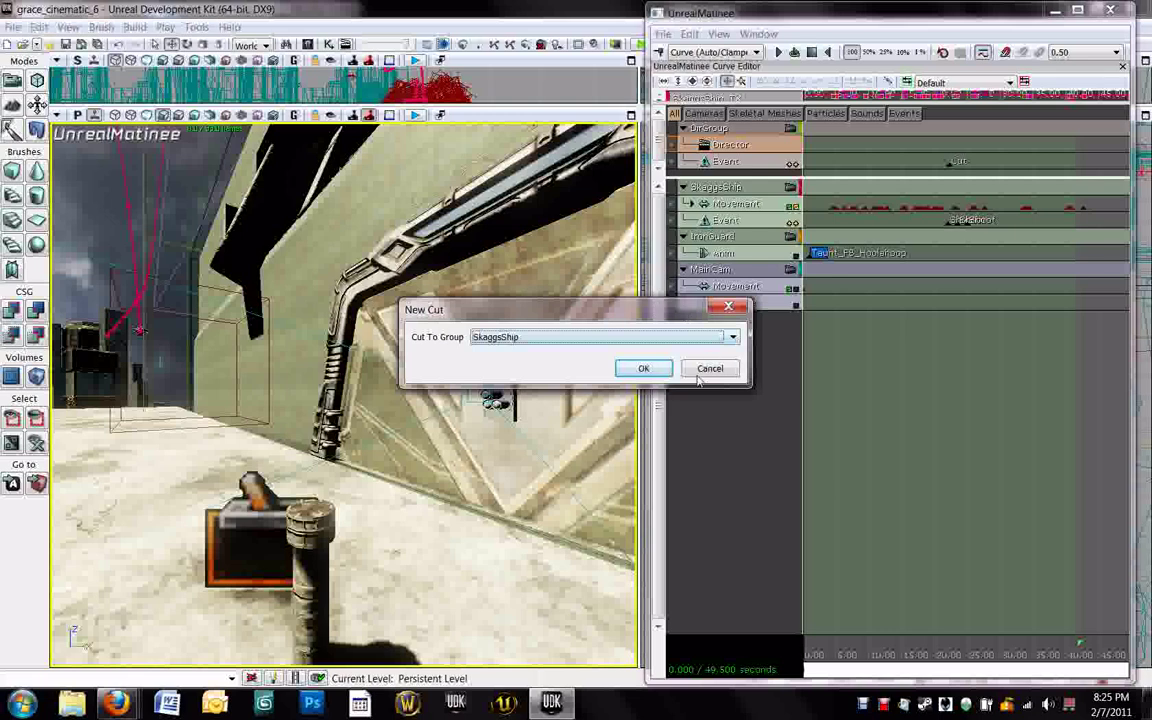
click(731, 342)
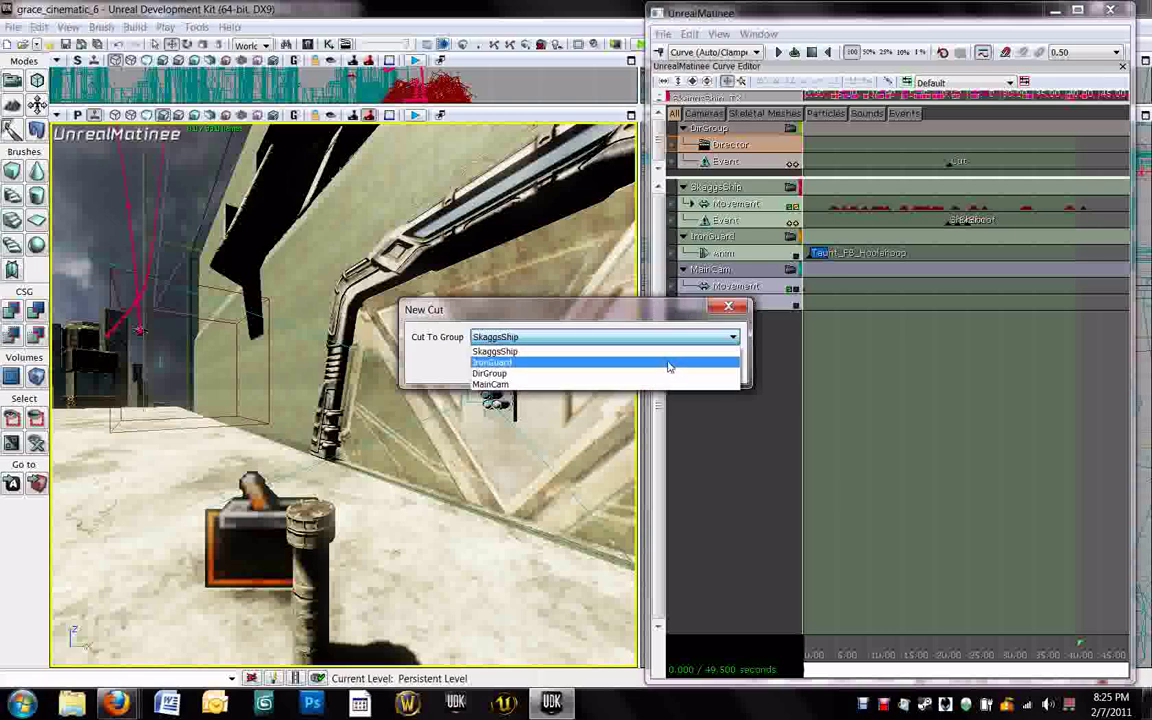
click(562, 384)
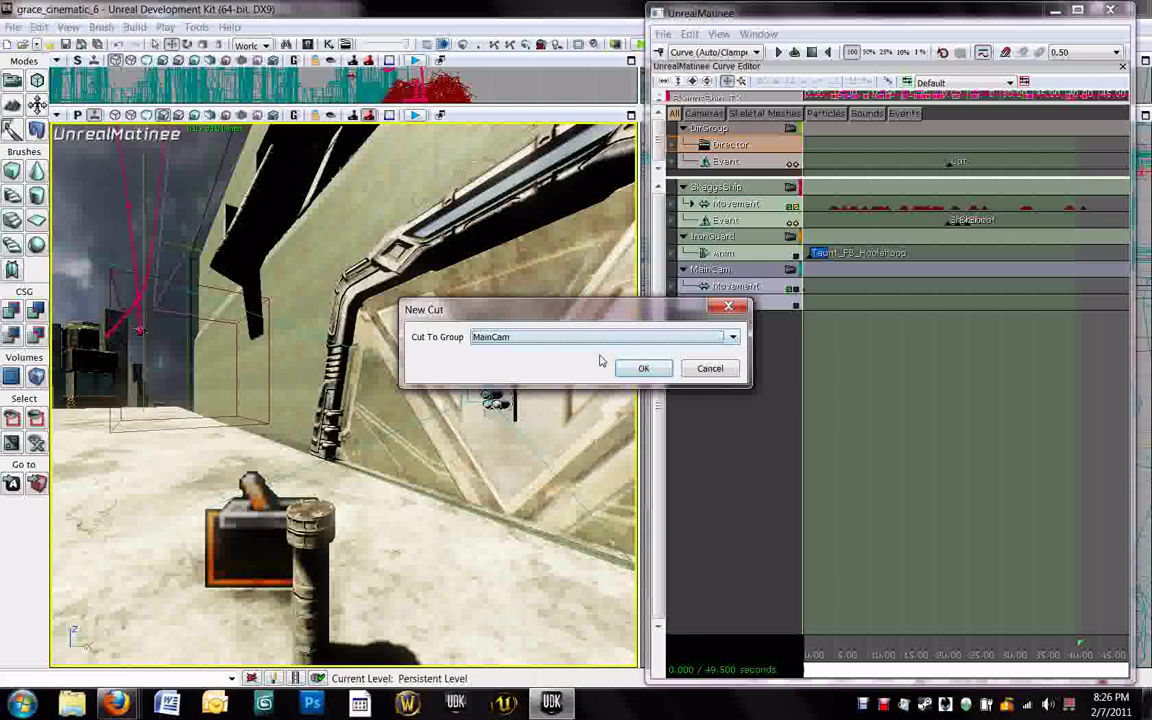
click(644, 368)
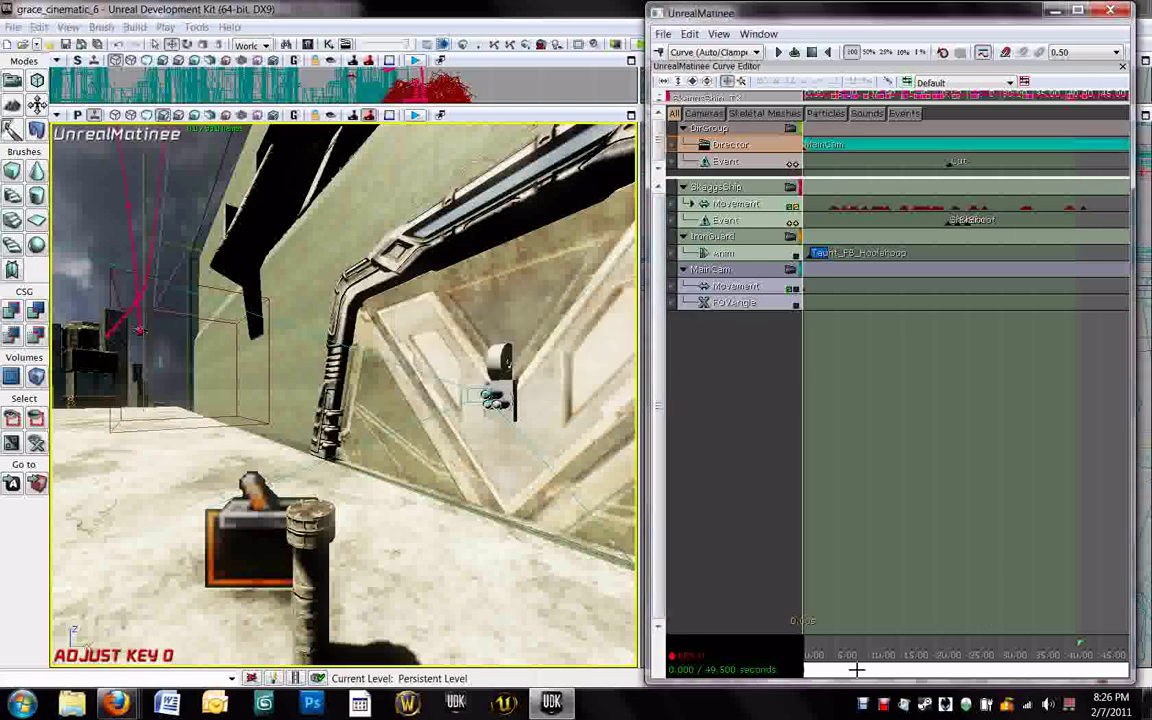
Add a cut to DirGroup at about 22.15 seconds on the Director track, matching the Cut event.
drag(858, 672, 938, 672)
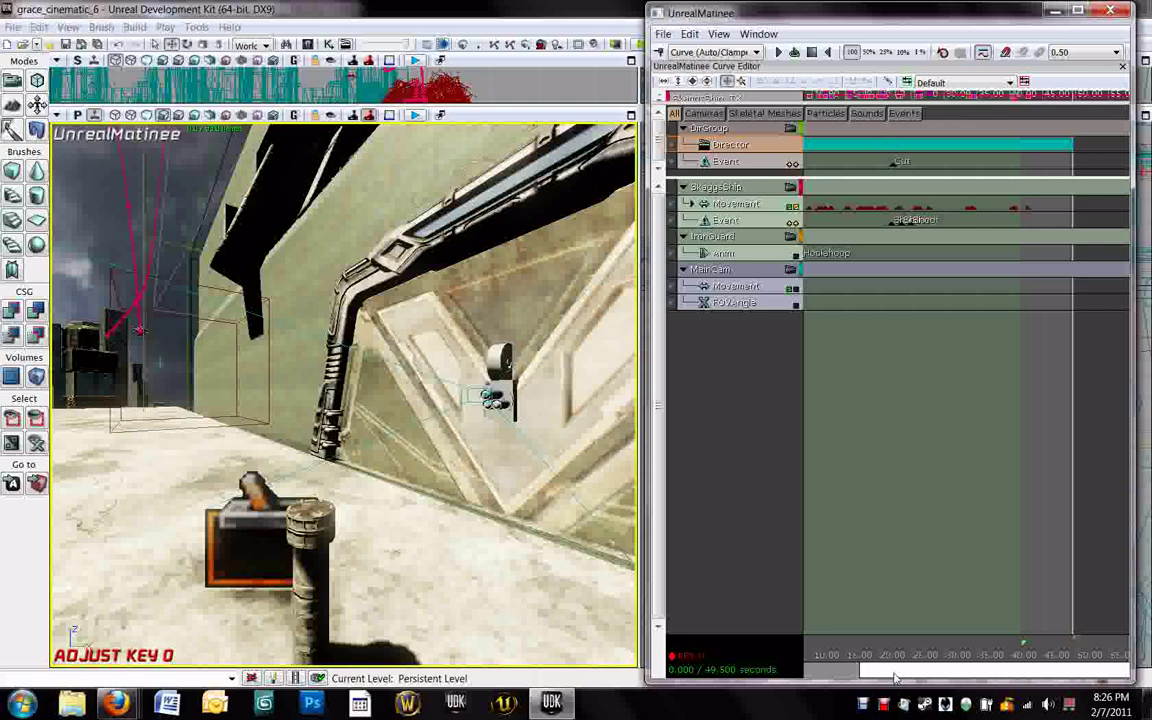
drag(884, 674, 846, 685)
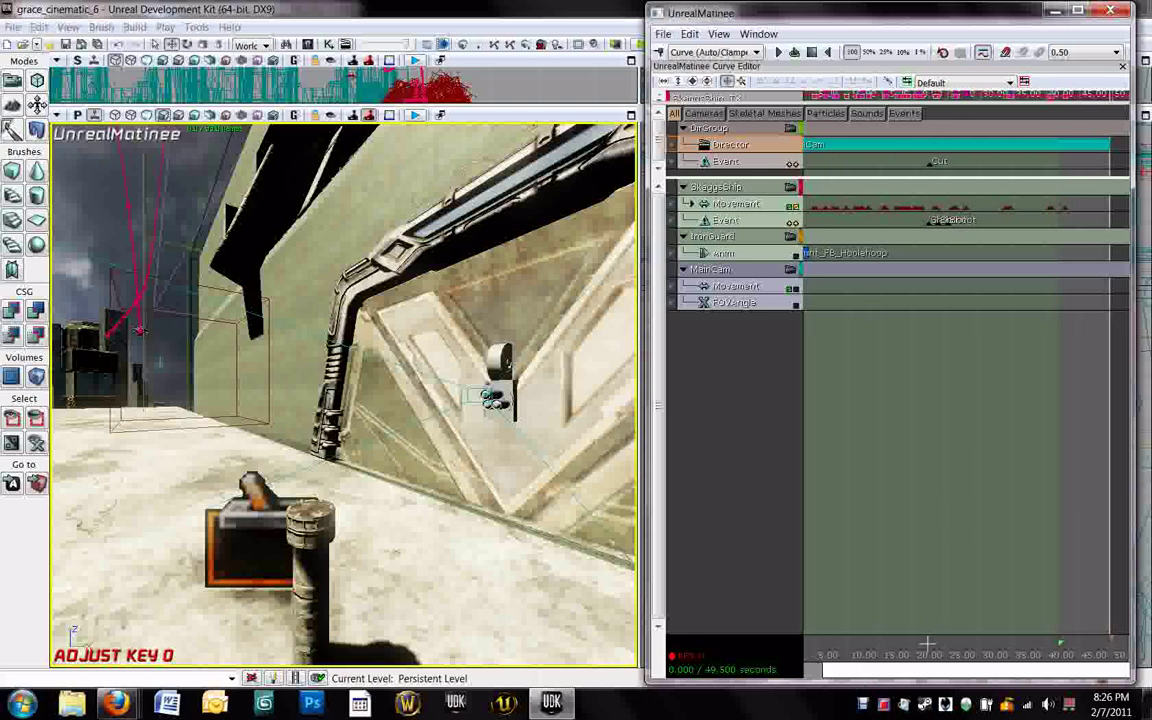
drag(932, 645, 932, 657)
key(Return)
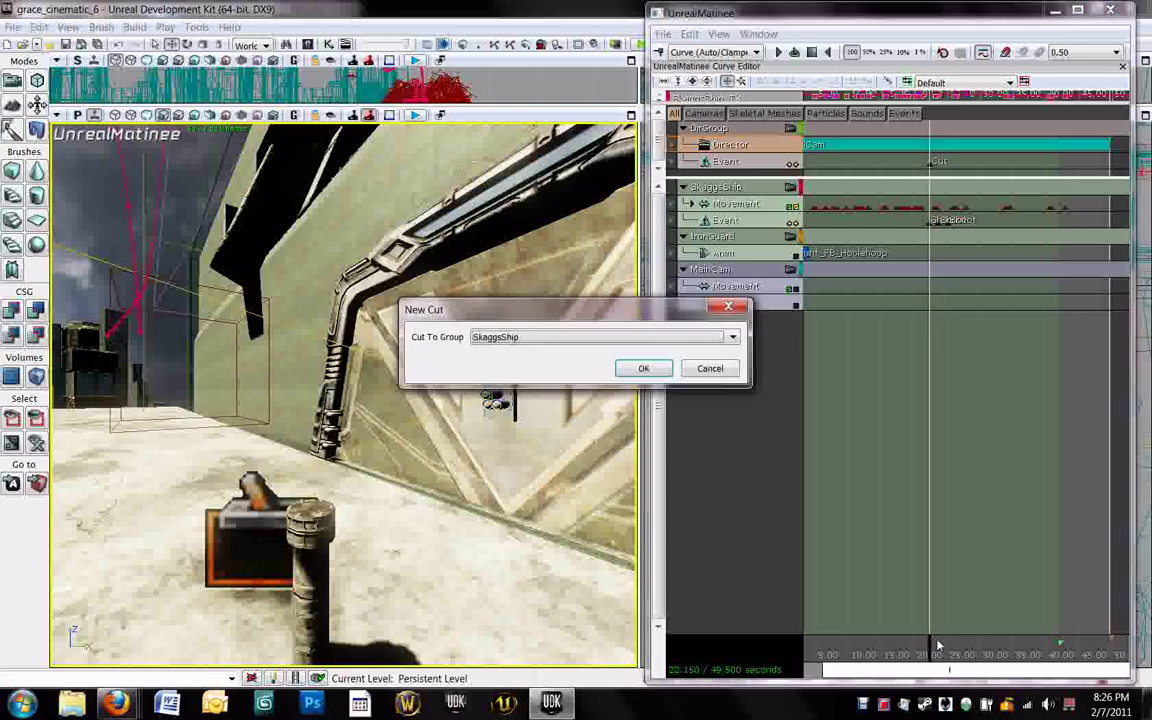
click(731, 338)
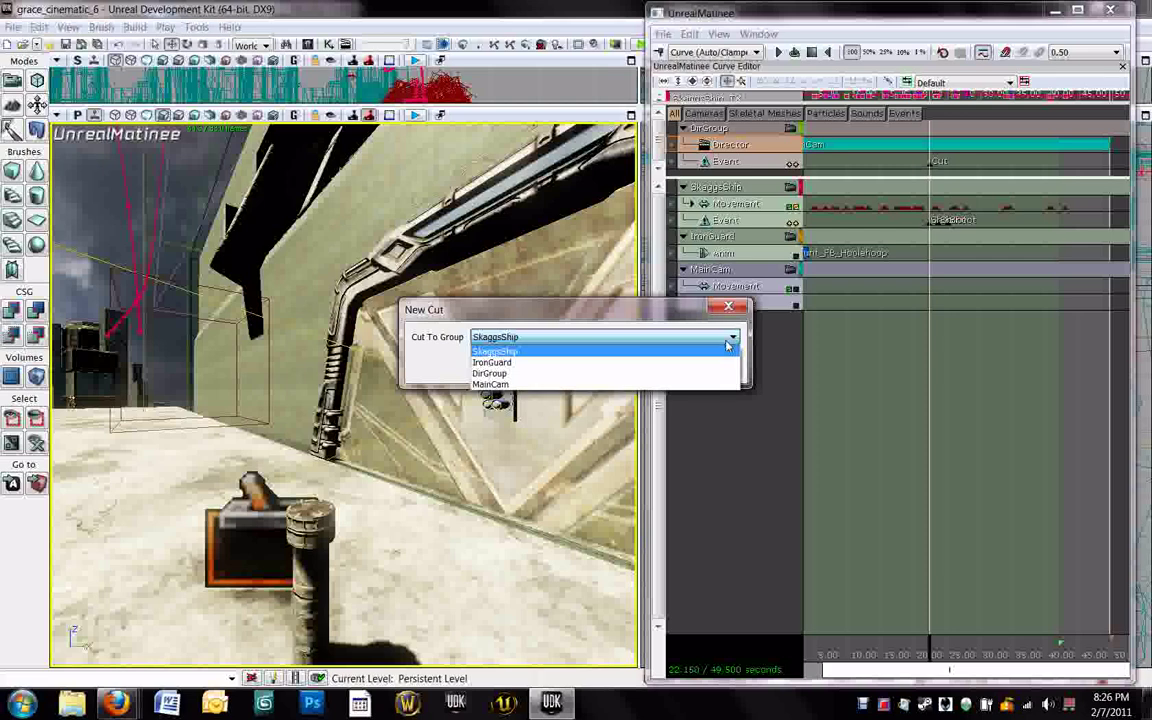
click(606, 374)
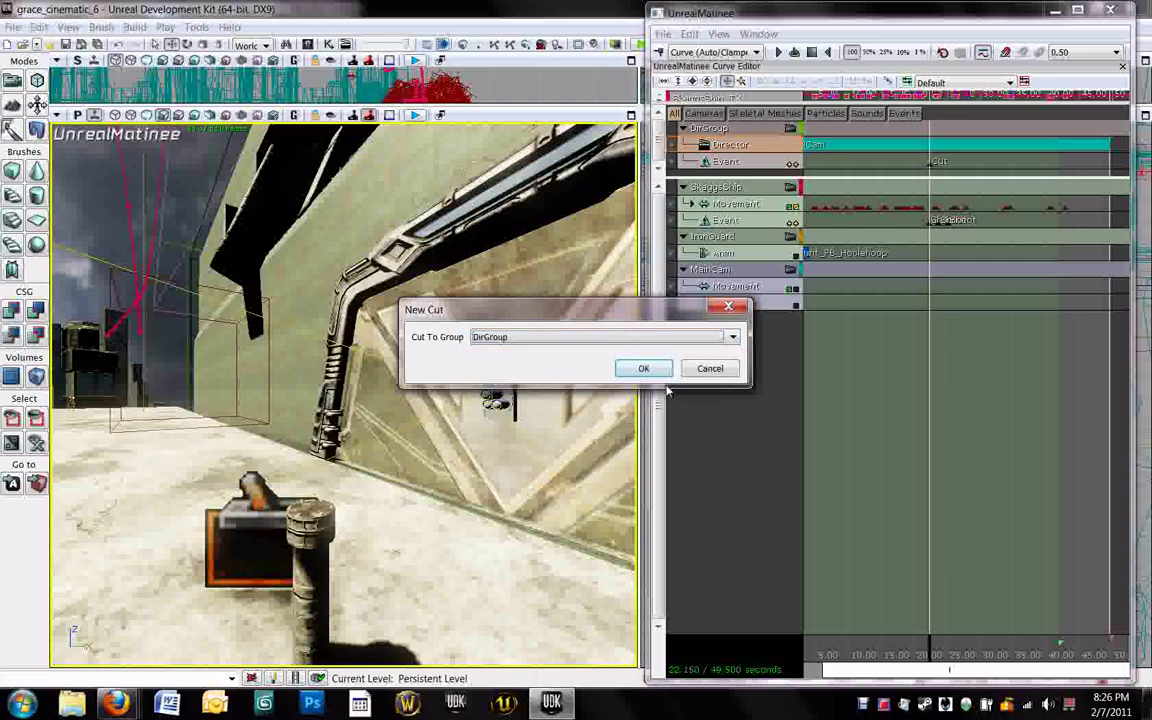
click(645, 369)
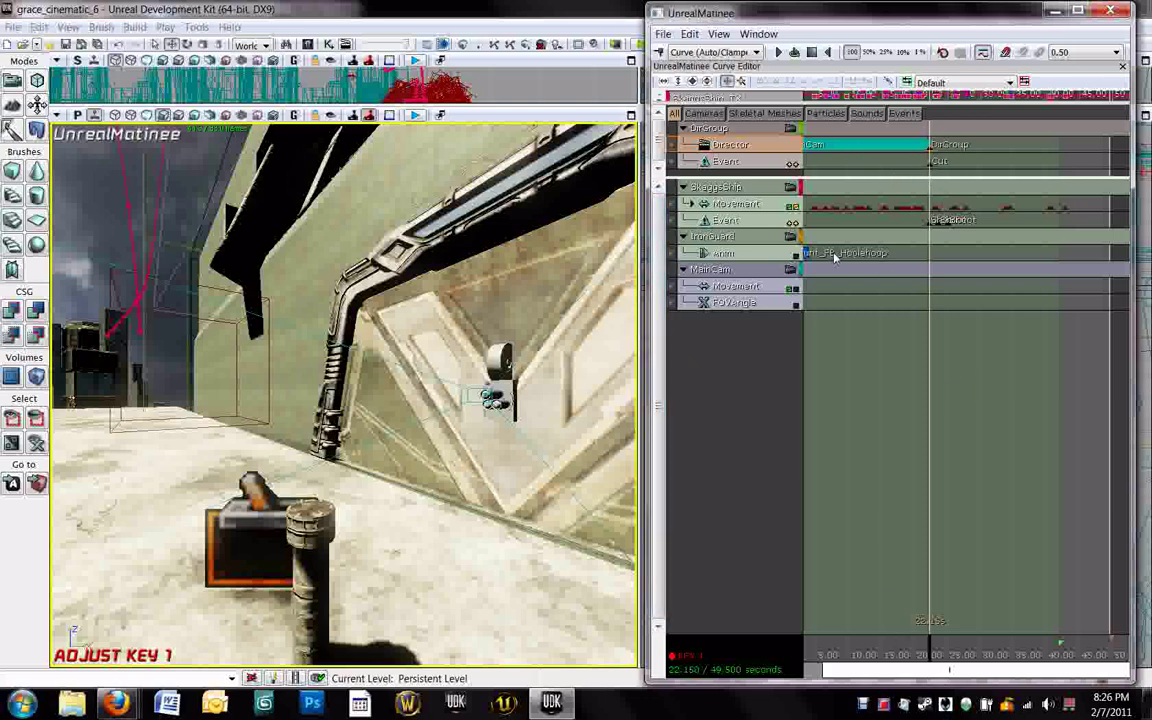
mouse_move(763, 21)
mouse_down()
mouse_move(745, 27)
mouse_move(759, 27)
mouse_up()
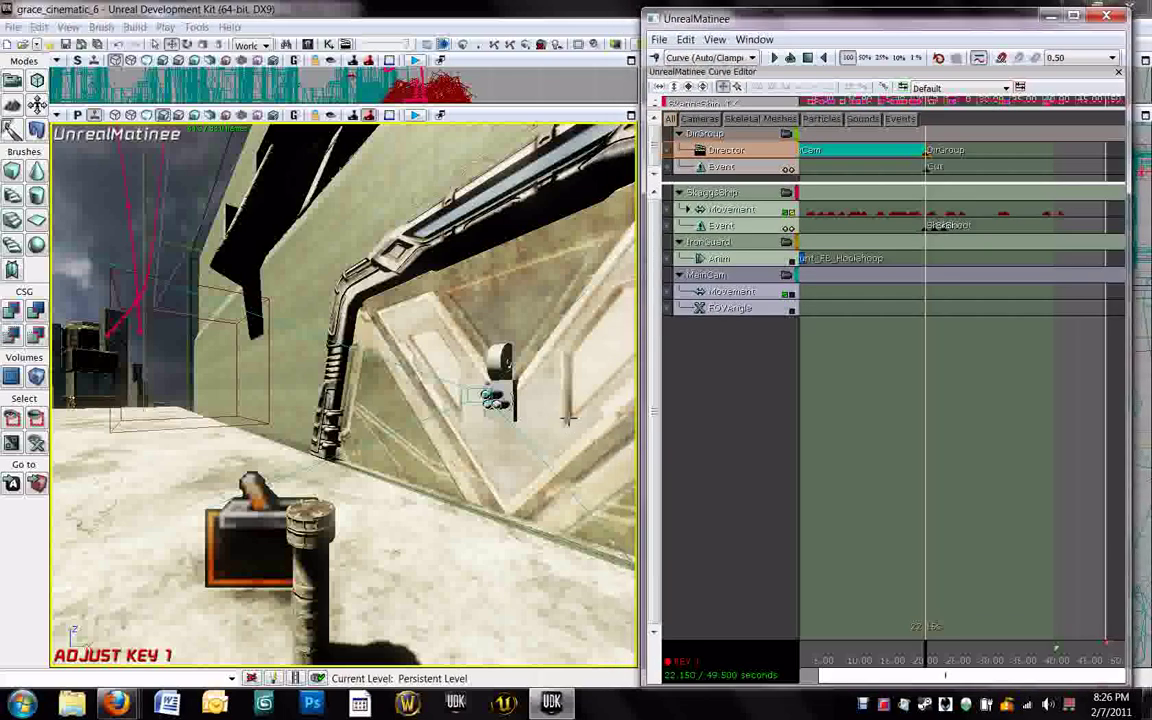